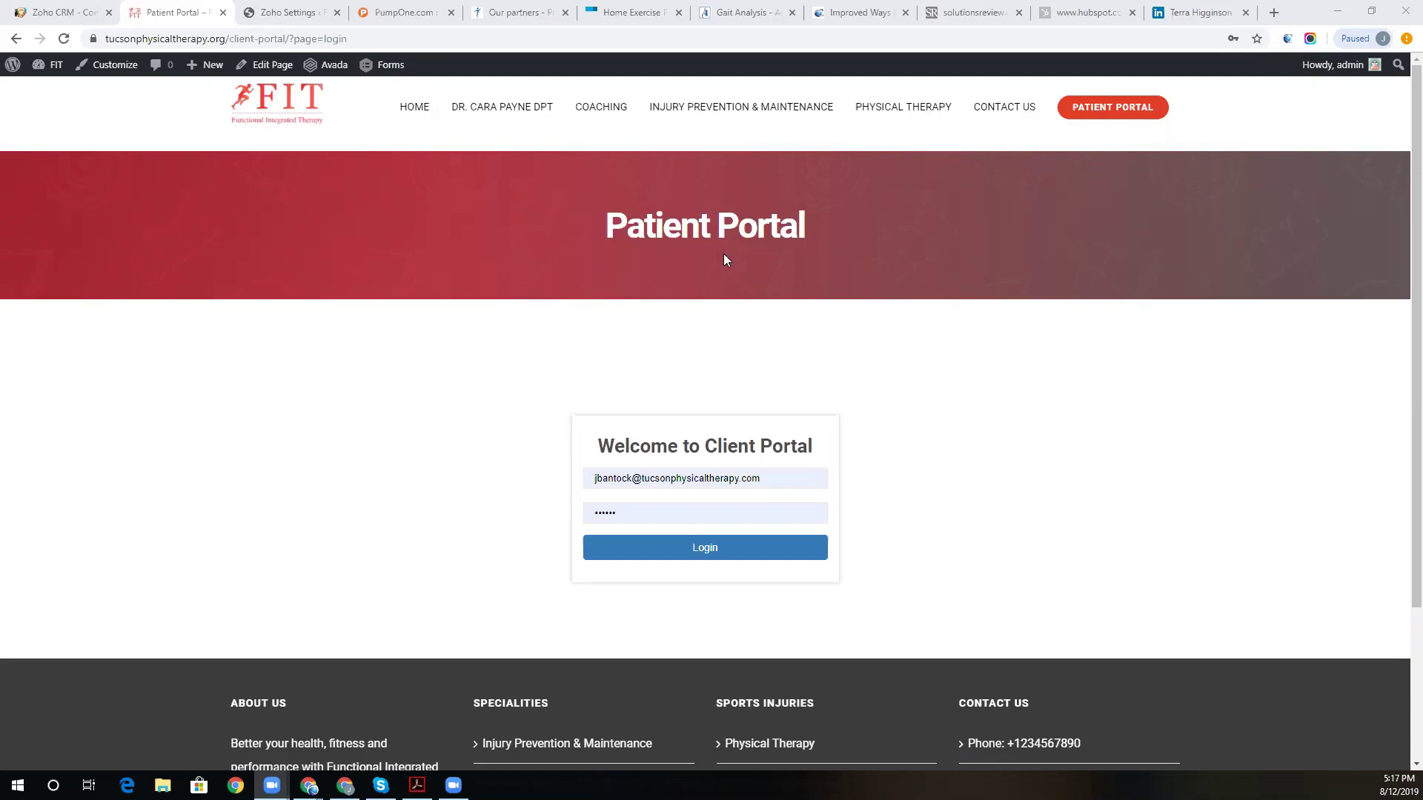
Examine the client portal plugin's Zoho connection settings for CRM, Books, Desk and Subscriptions in the WordPress admin.
{"action": "left_click", "coordinate": [295, 15]}
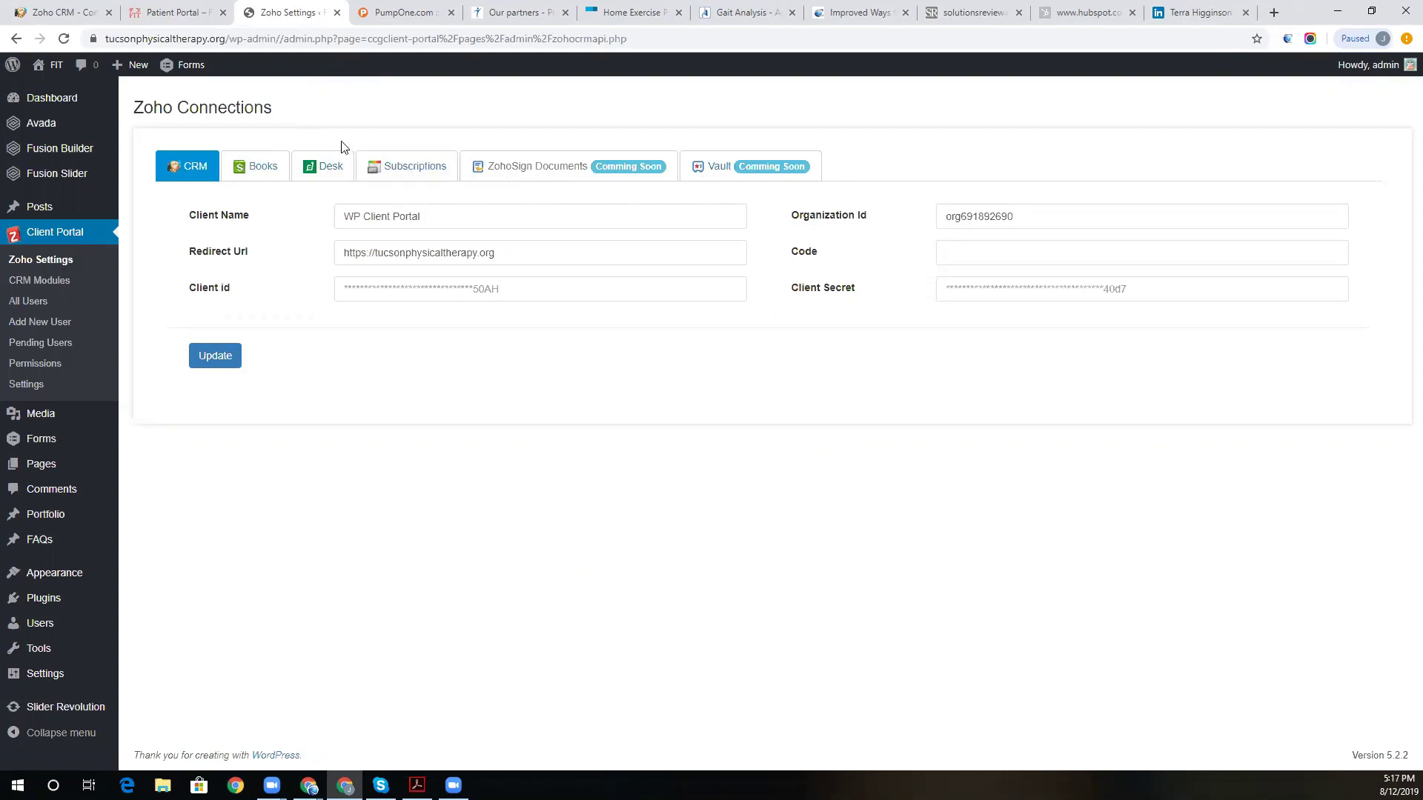
{"action": "left_click", "coordinate": [263, 165]}
{"action": "left_click", "coordinate": [190, 169]}
{"action": "left_click", "coordinate": [265, 170]}
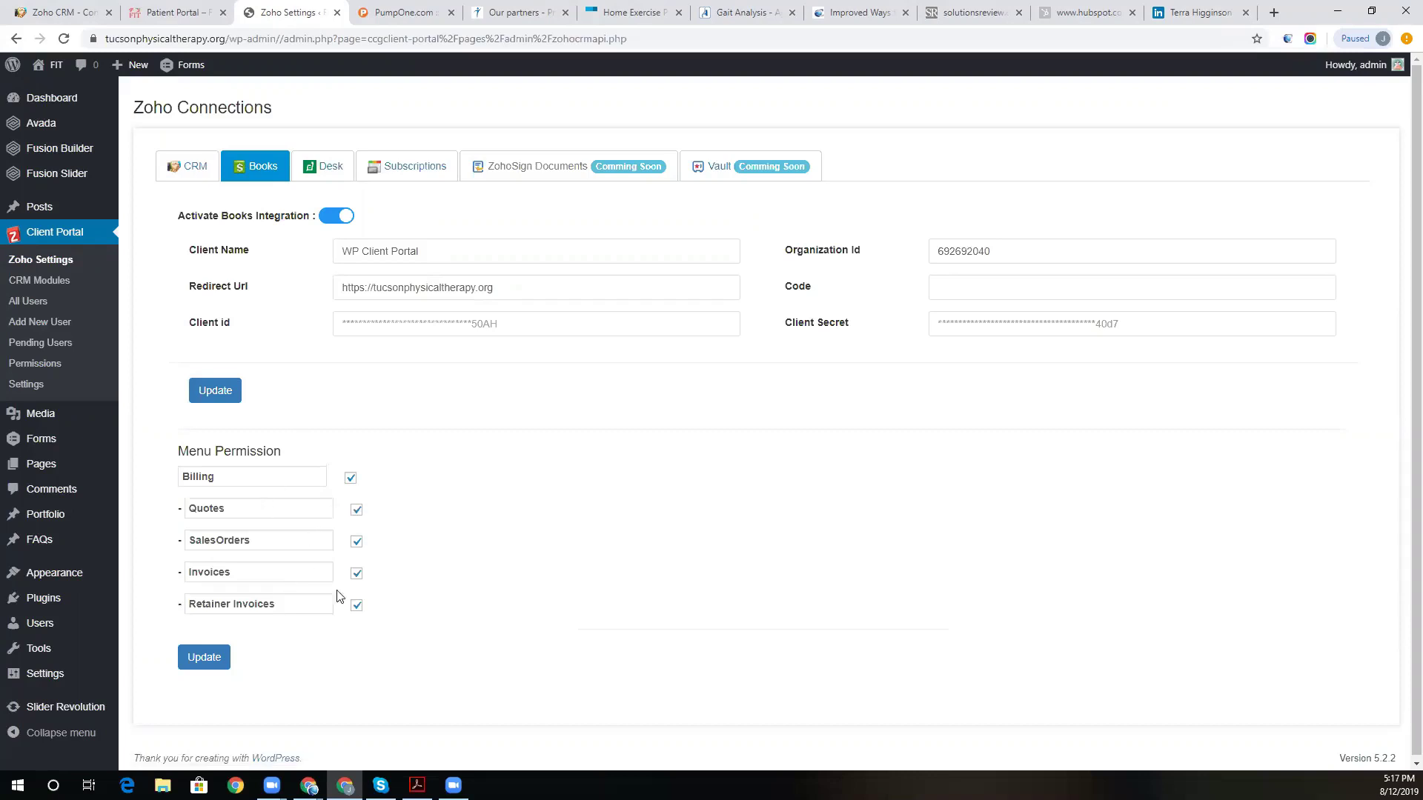
{"action": "left_click", "coordinate": [320, 171]}
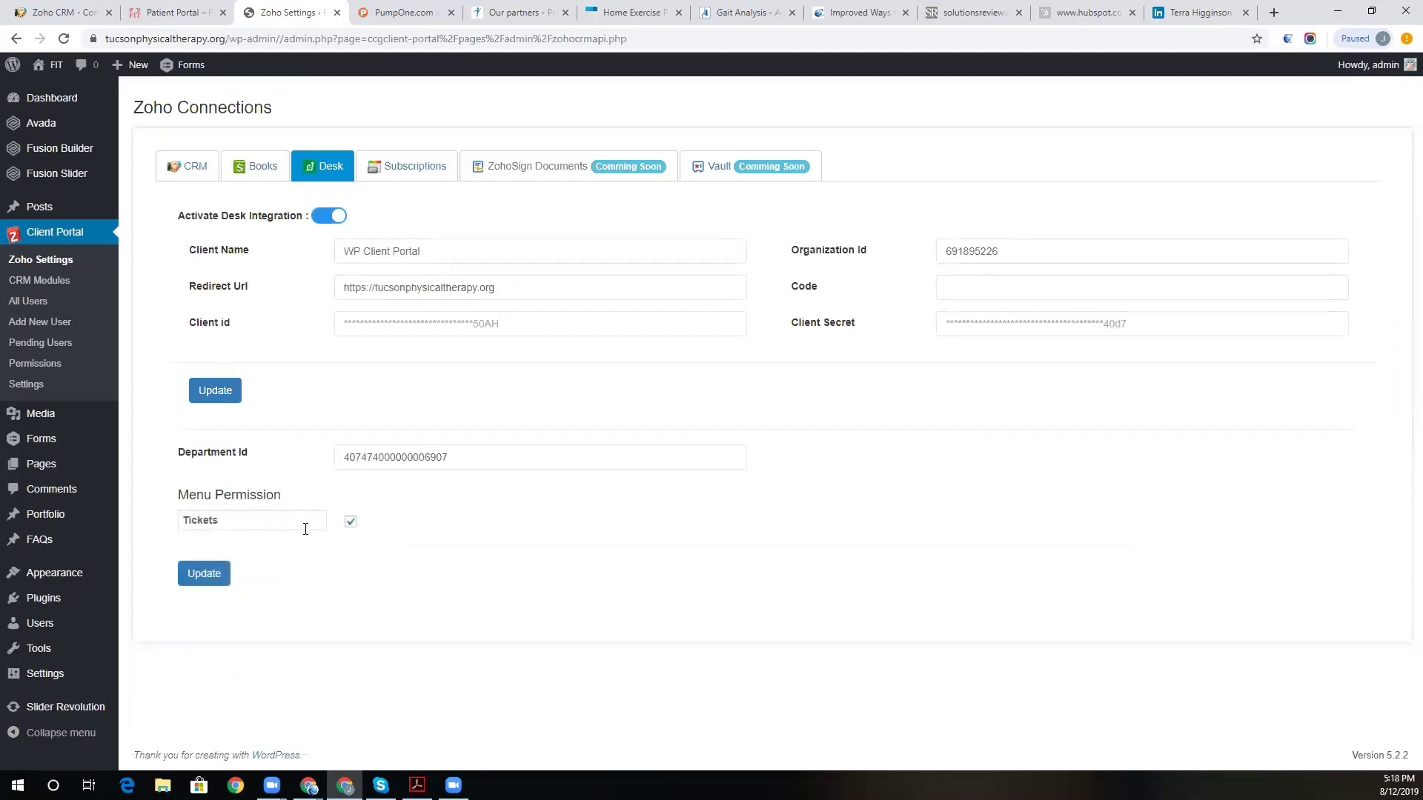
{"action": "left_click", "coordinate": [414, 159]}
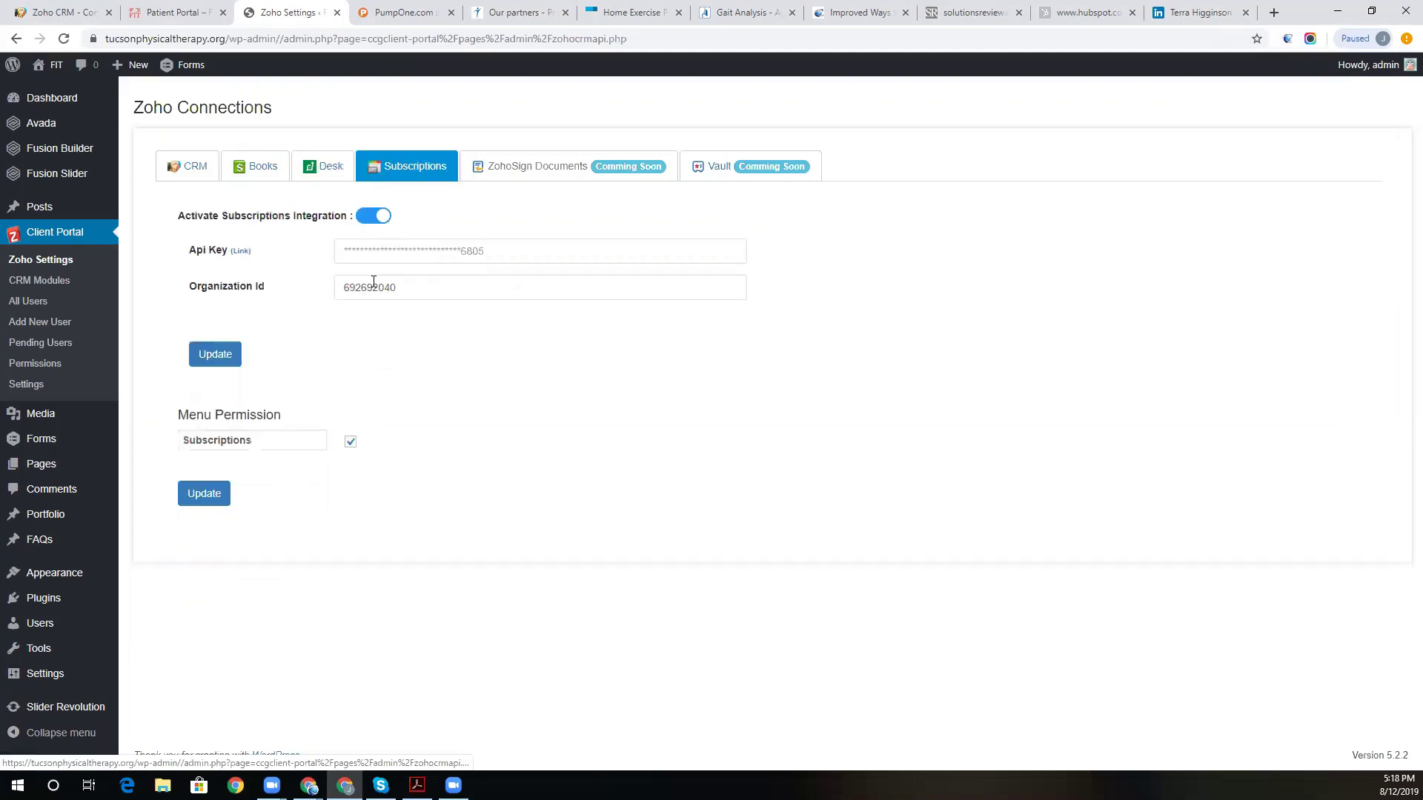
{"action": "left_click", "coordinate": [197, 166]}
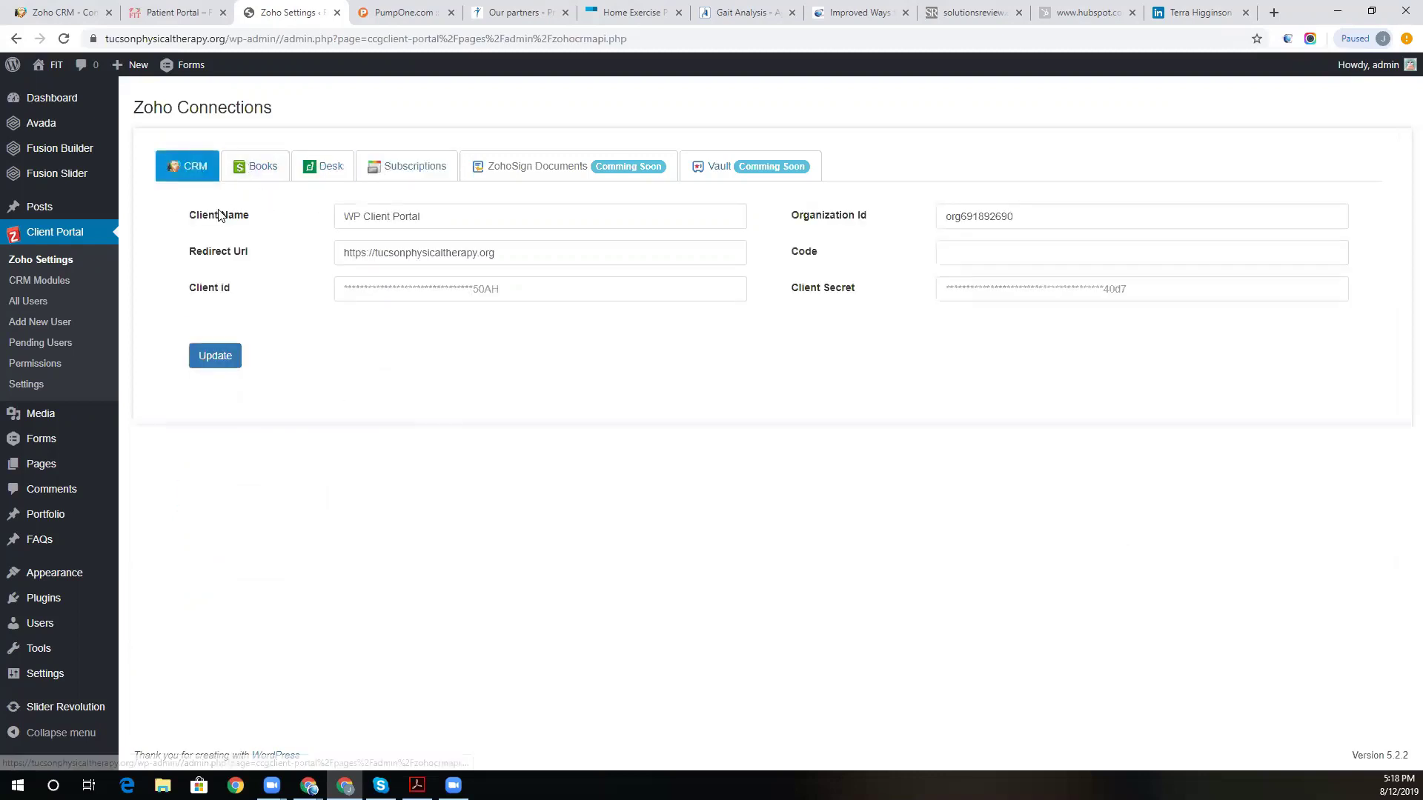
Examine the list of Zoho CRM modules that can be enabled for the client portal.
{"action": "left_click", "coordinate": [45, 283]}
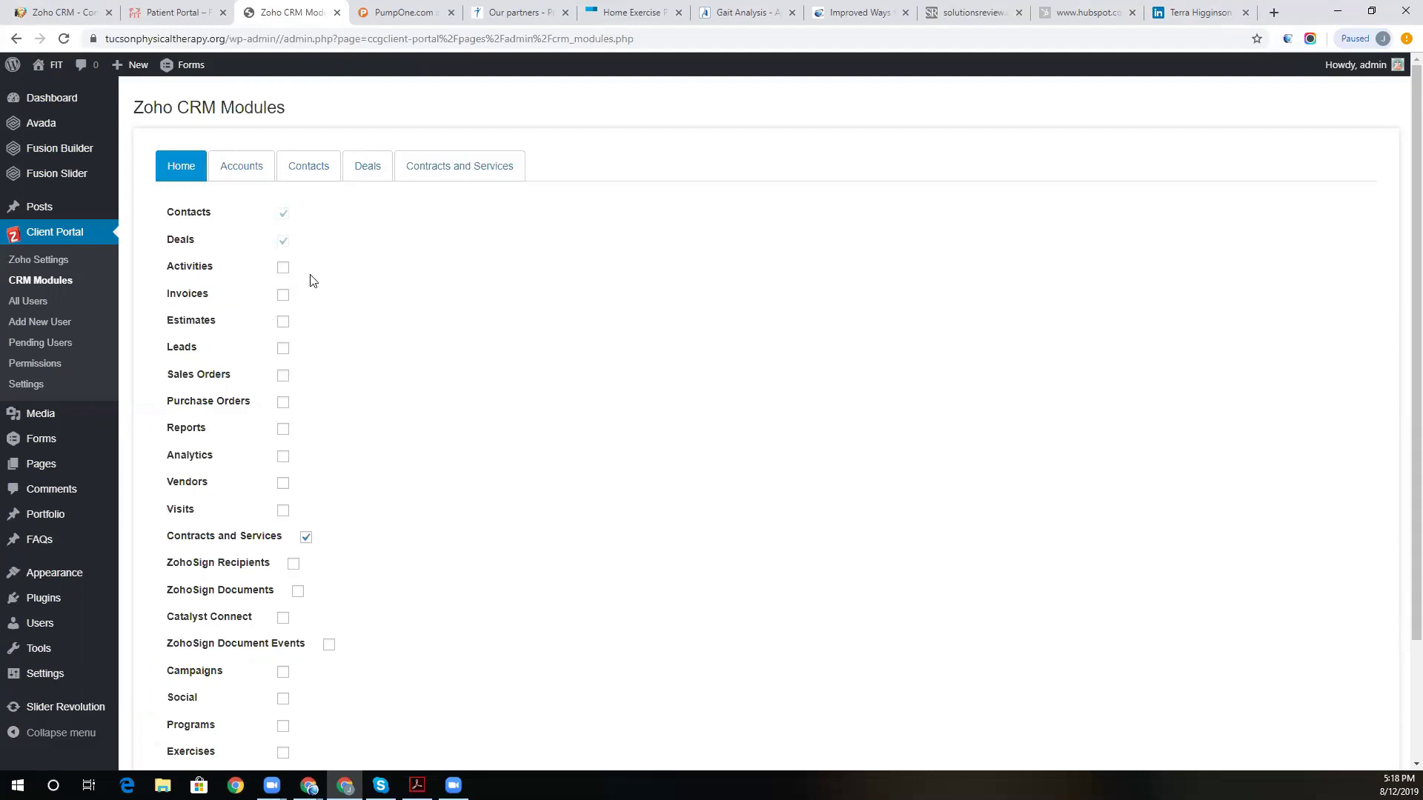
{"action": "scroll", "coordinate": [302, 493], "scroll_direction": "down", "scroll_amount": 2}
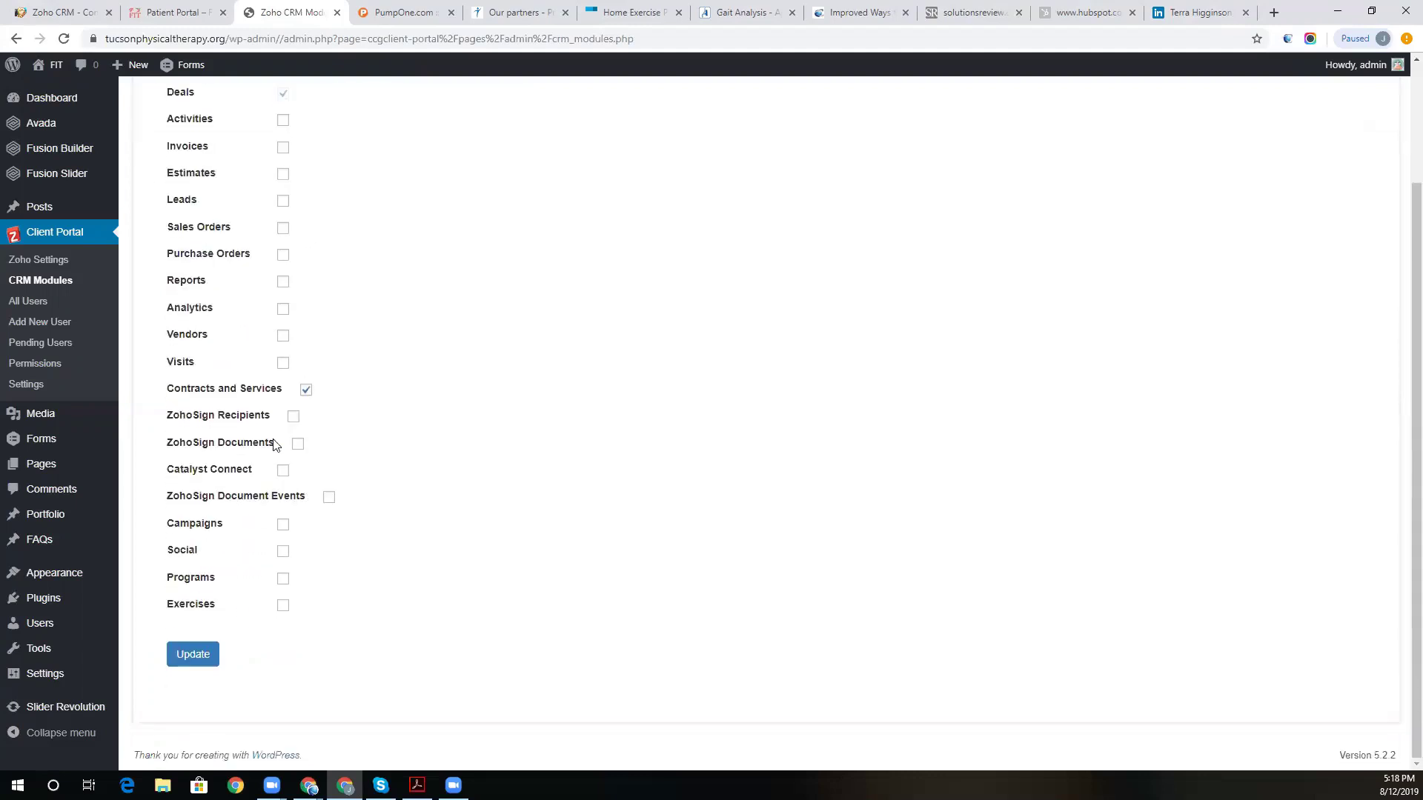
{"action": "scroll", "coordinate": [299, 483], "scroll_direction": "up", "scroll_amount": 2}
Add a column to the billing section of the Accounts view layout and browse its available fields without choosing one.
{"action": "left_click", "coordinate": [250, 175]}
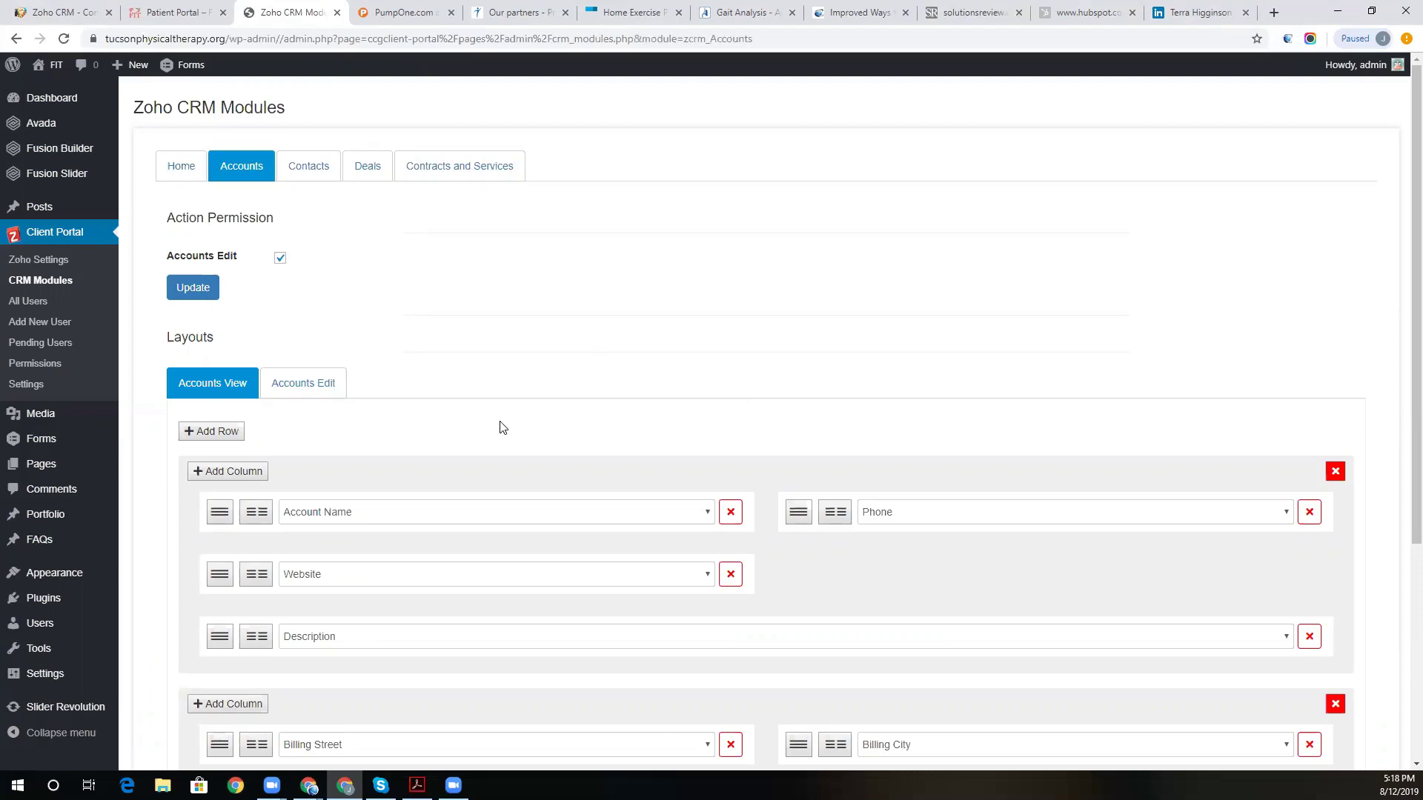
{"action": "scroll", "coordinate": [501, 429], "scroll_direction": "down", "scroll_amount": 1}
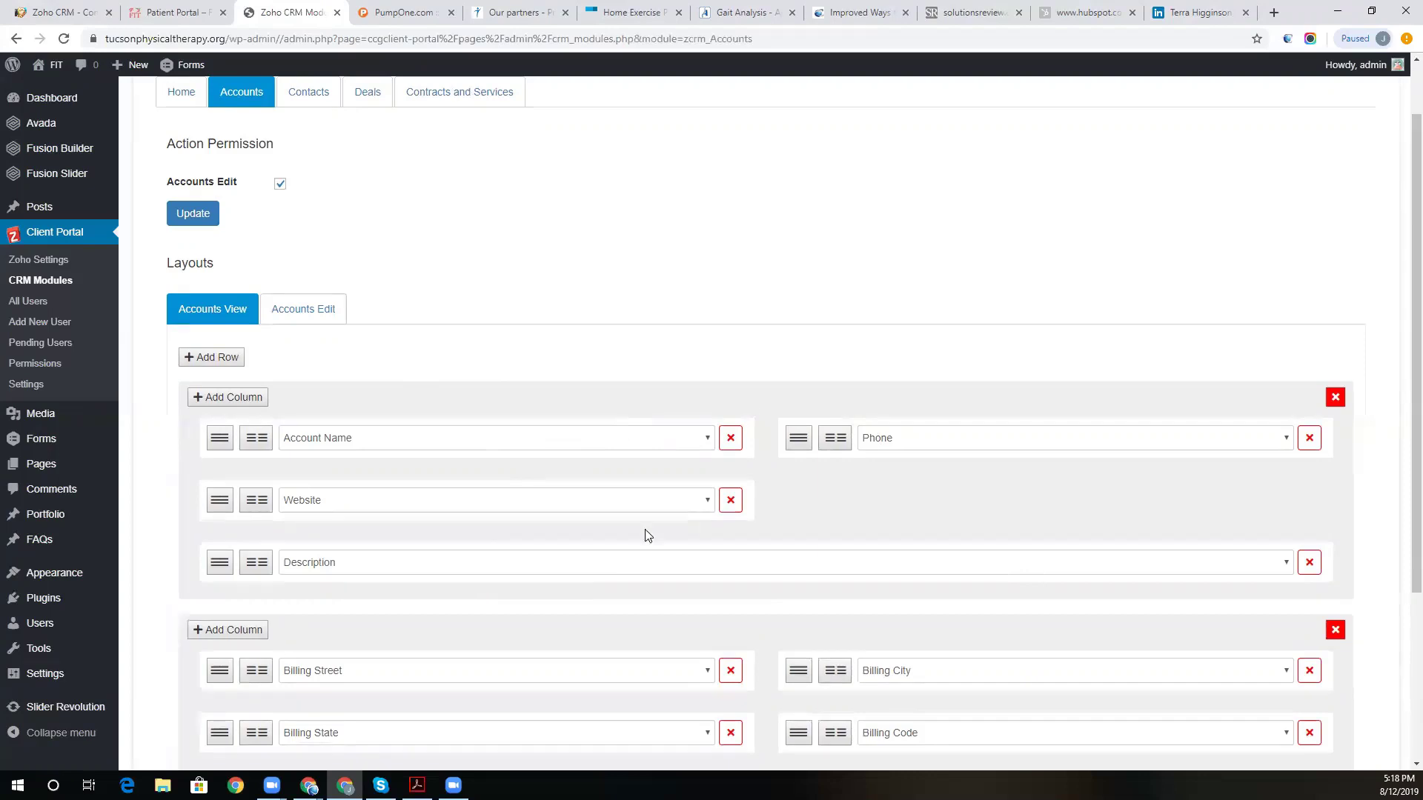
{"action": "scroll", "coordinate": [710, 545], "scroll_direction": "down", "scroll_amount": 3}
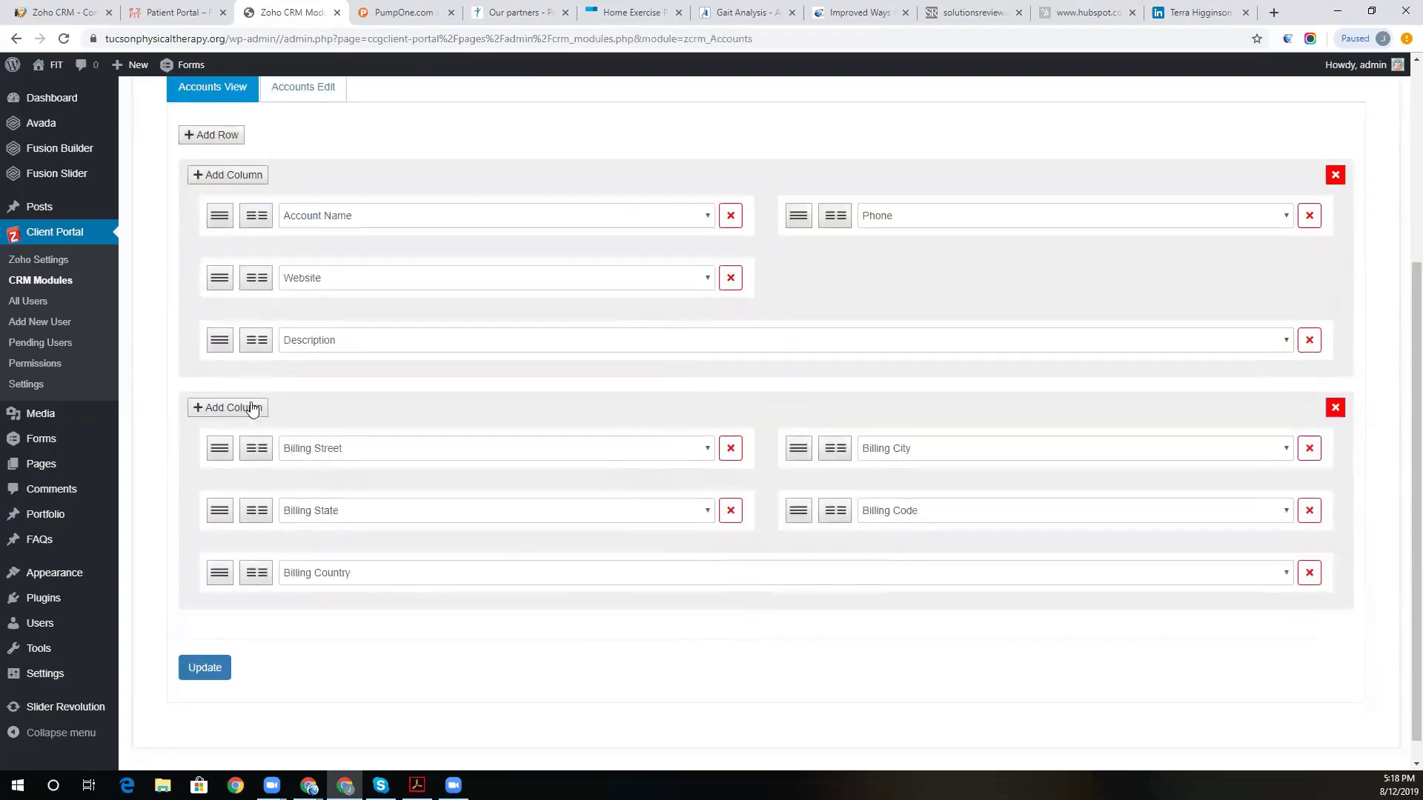
{"action": "left_click", "coordinate": [252, 409]}
{"action": "left_click", "coordinate": [327, 636]}
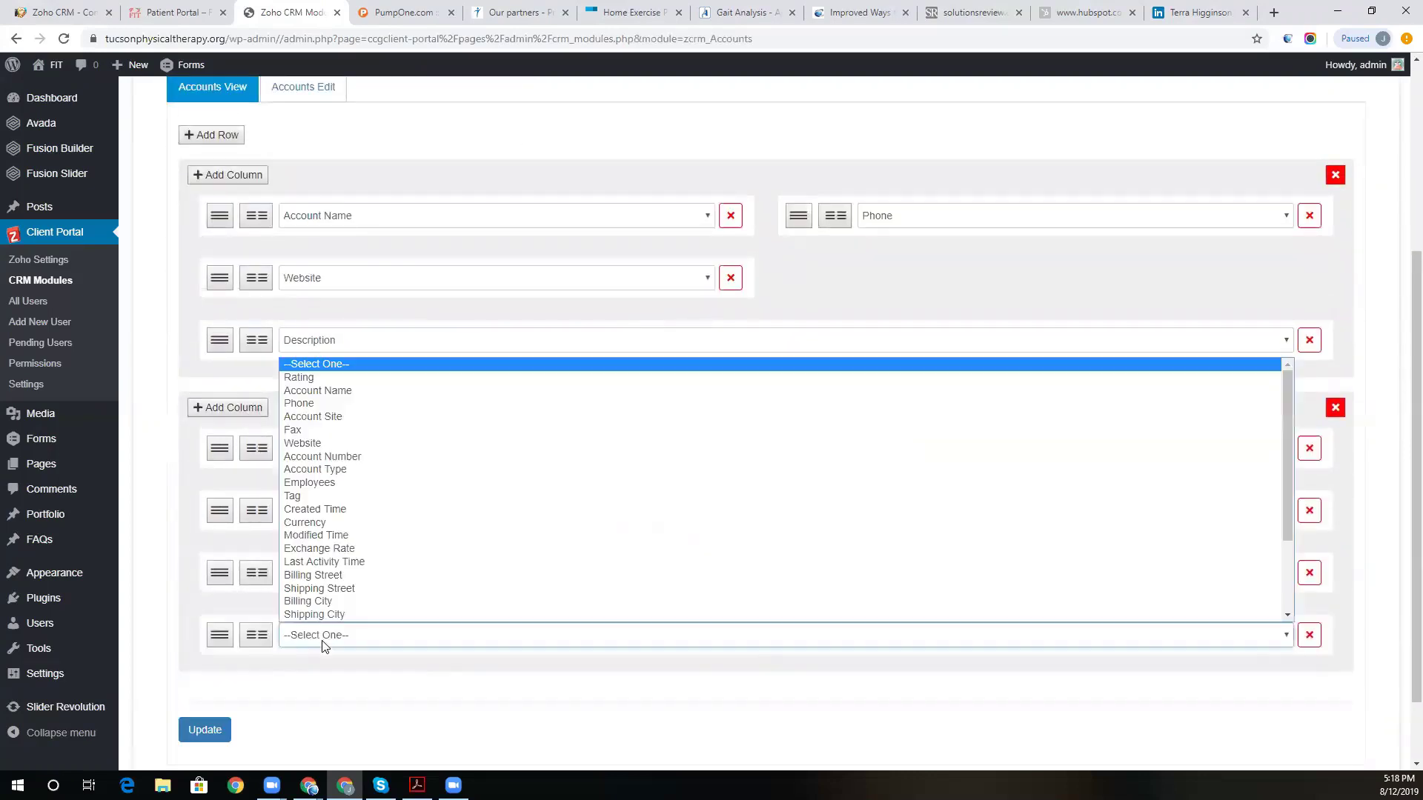
{"action": "scroll", "coordinate": [416, 423], "scroll_direction": "down", "scroll_amount": 3}
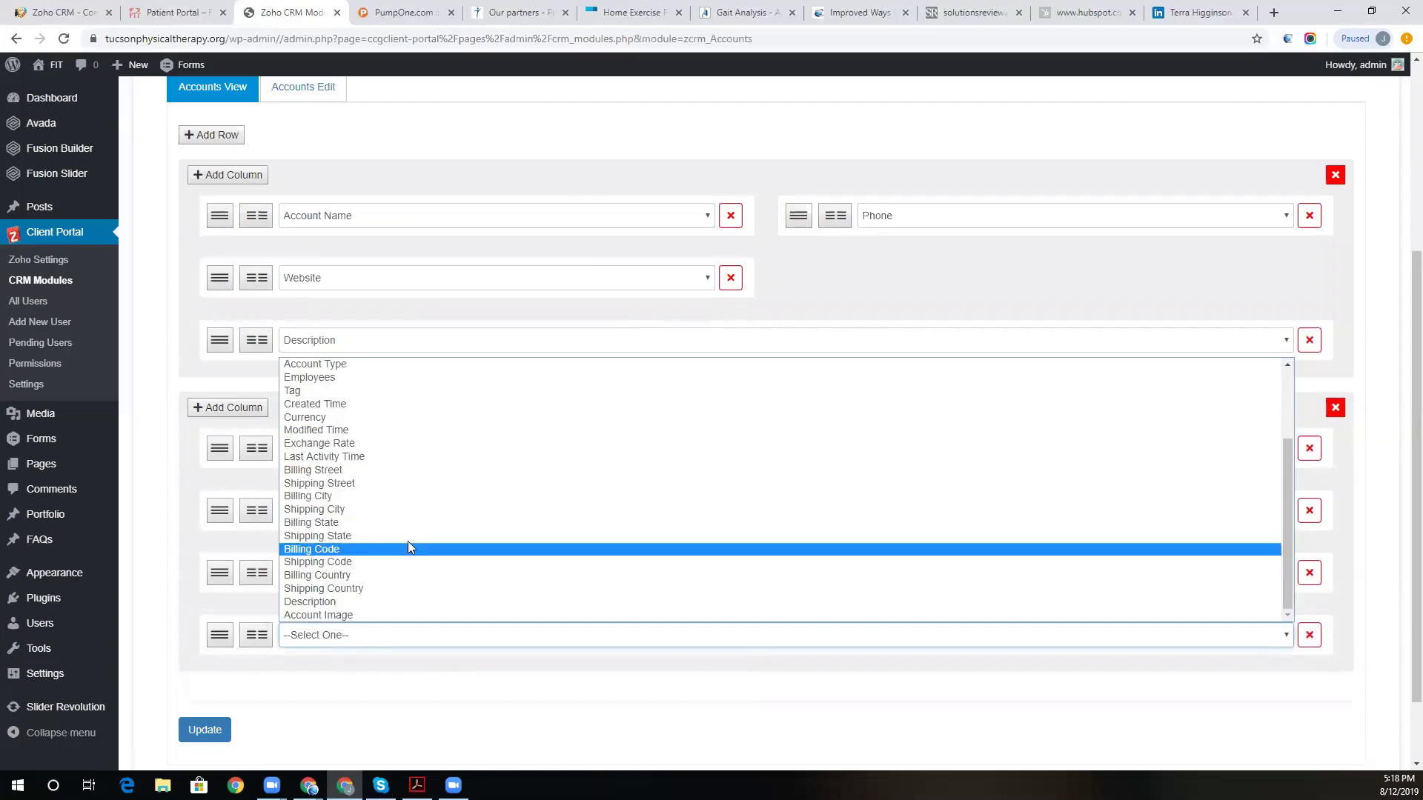
{"action": "scroll", "coordinate": [409, 545], "scroll_direction": "up", "scroll_amount": 3}
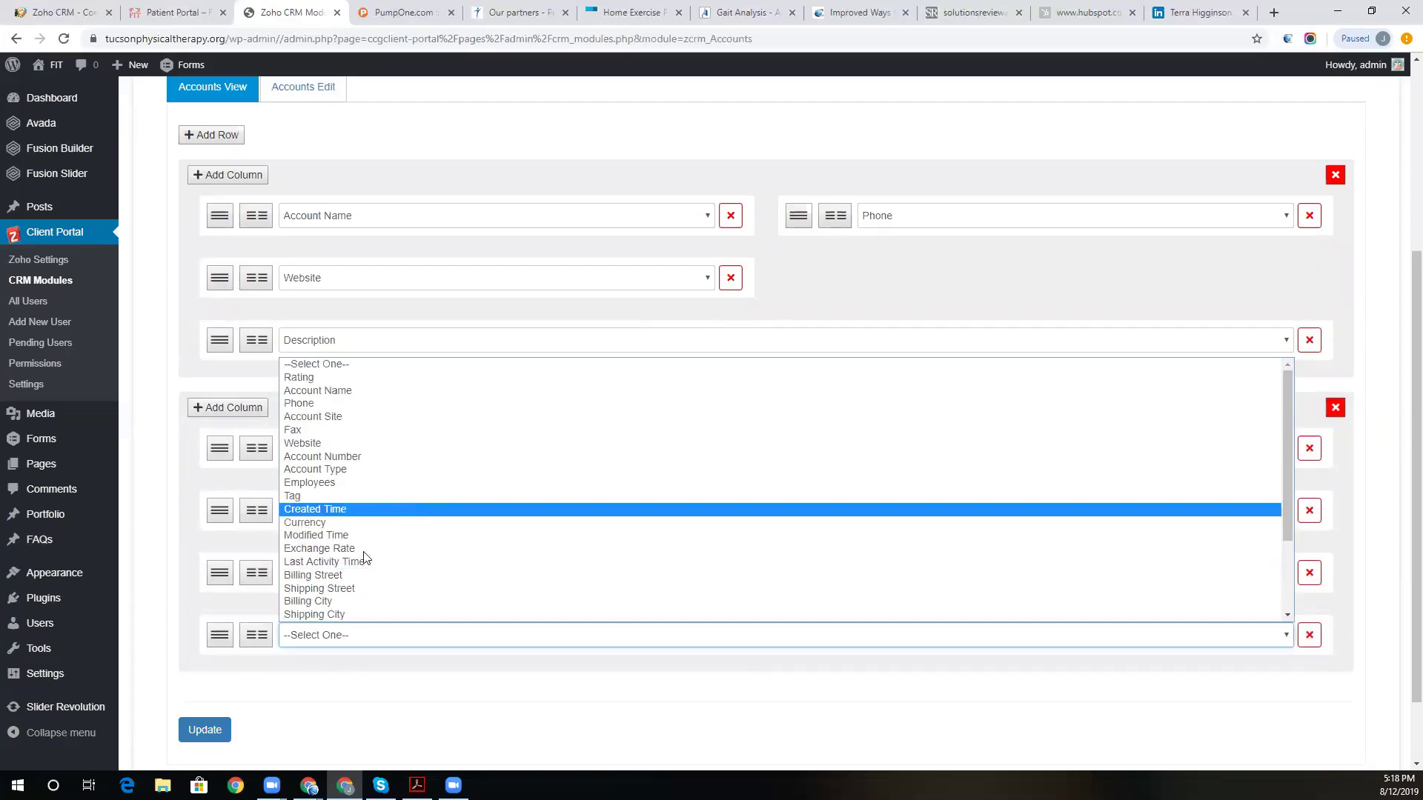
{"action": "left_click", "coordinate": [348, 683]}
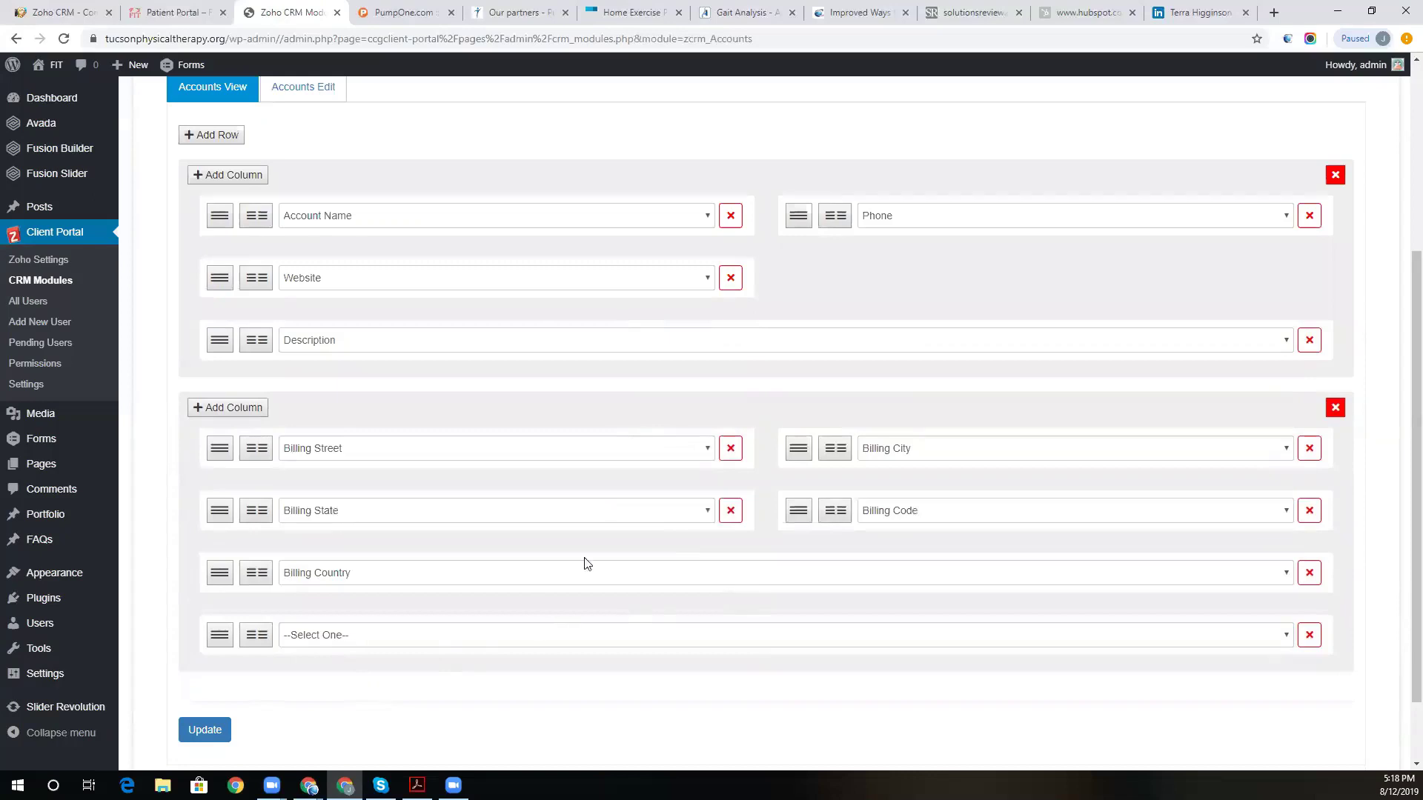
{"action": "scroll", "coordinate": [464, 635], "scroll_direction": "up", "scroll_amount": 4}
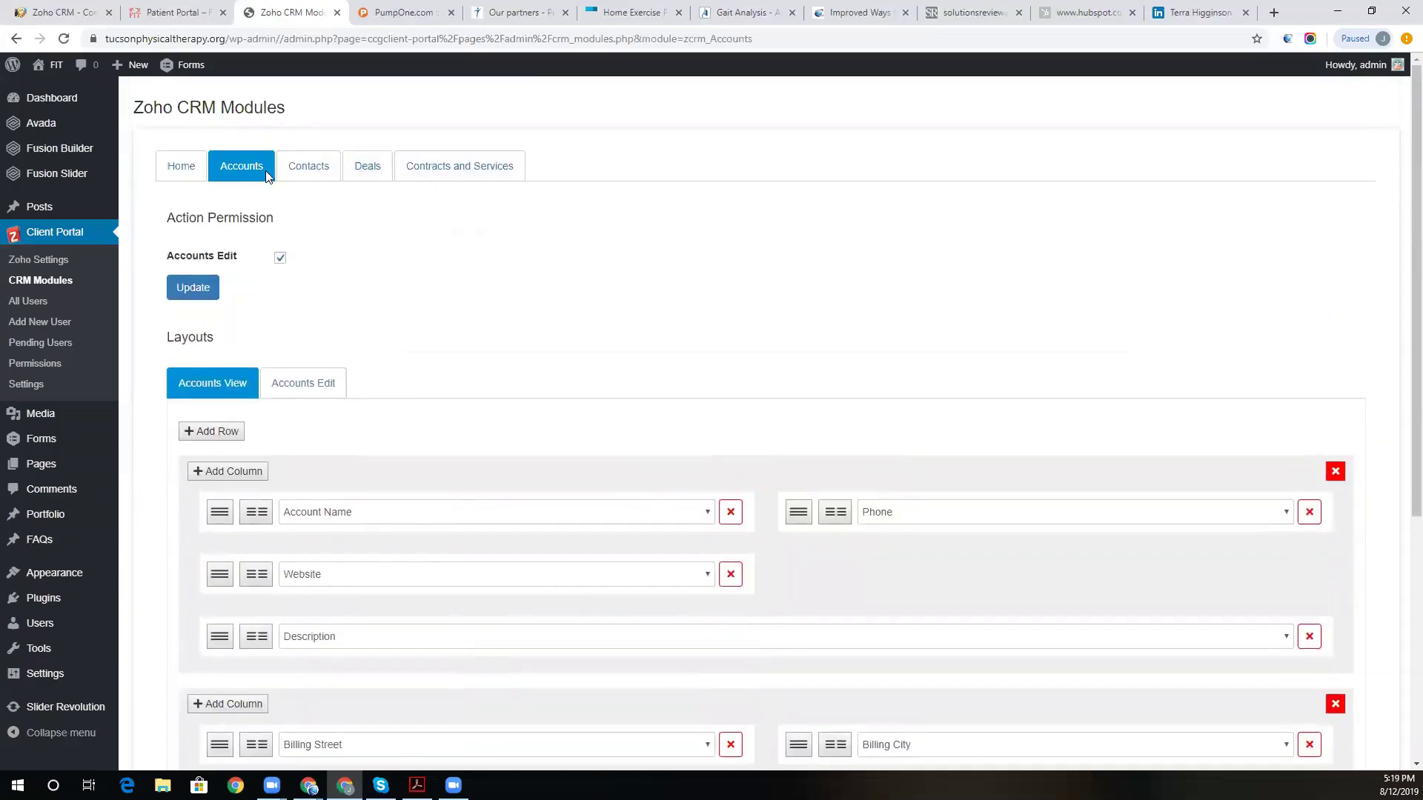
Examine the Contracts and Services module's menu label, list view columns, action permissions and view layout.
{"action": "left_click", "coordinate": [415, 166]}
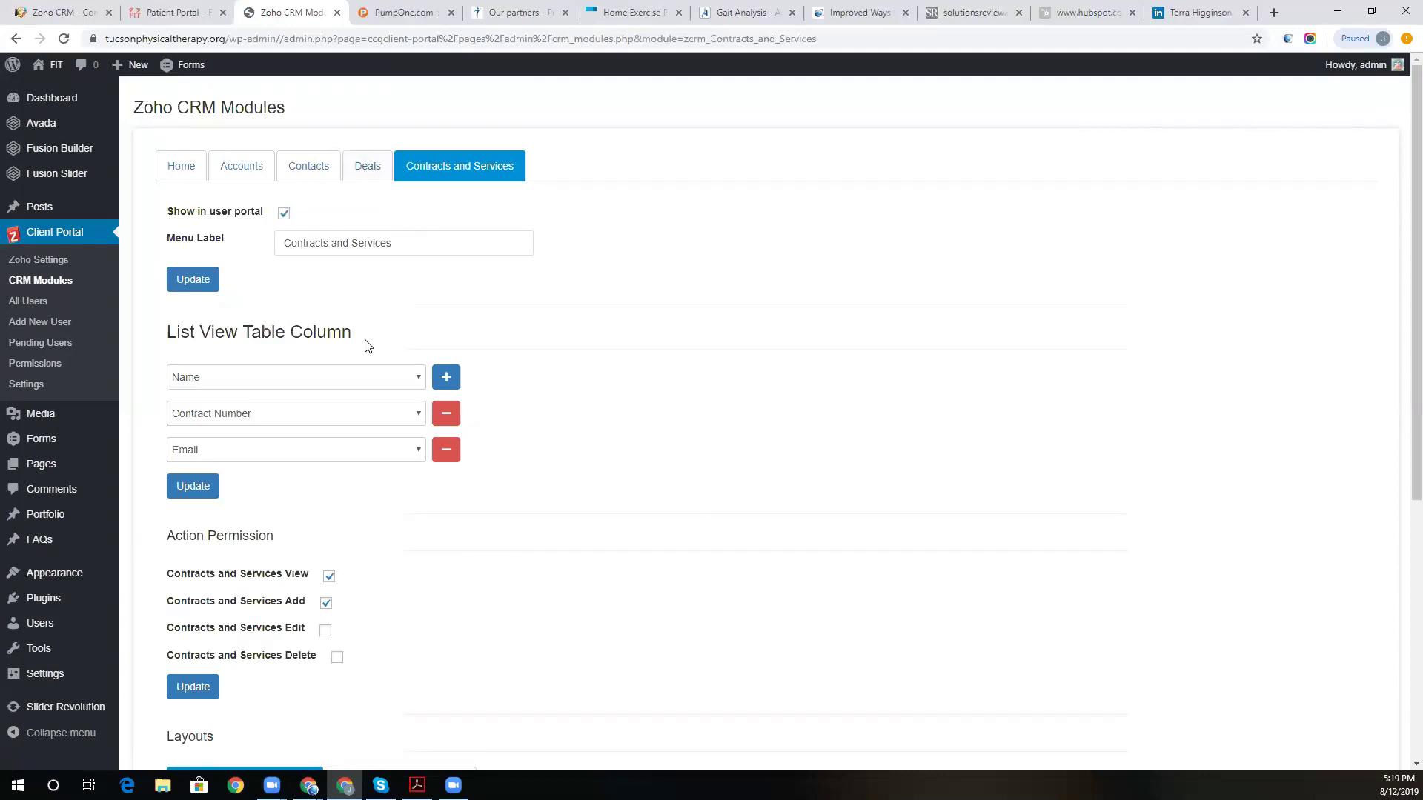
{"action": "scroll", "coordinate": [302, 442], "scroll_direction": "down", "scroll_amount": 2}
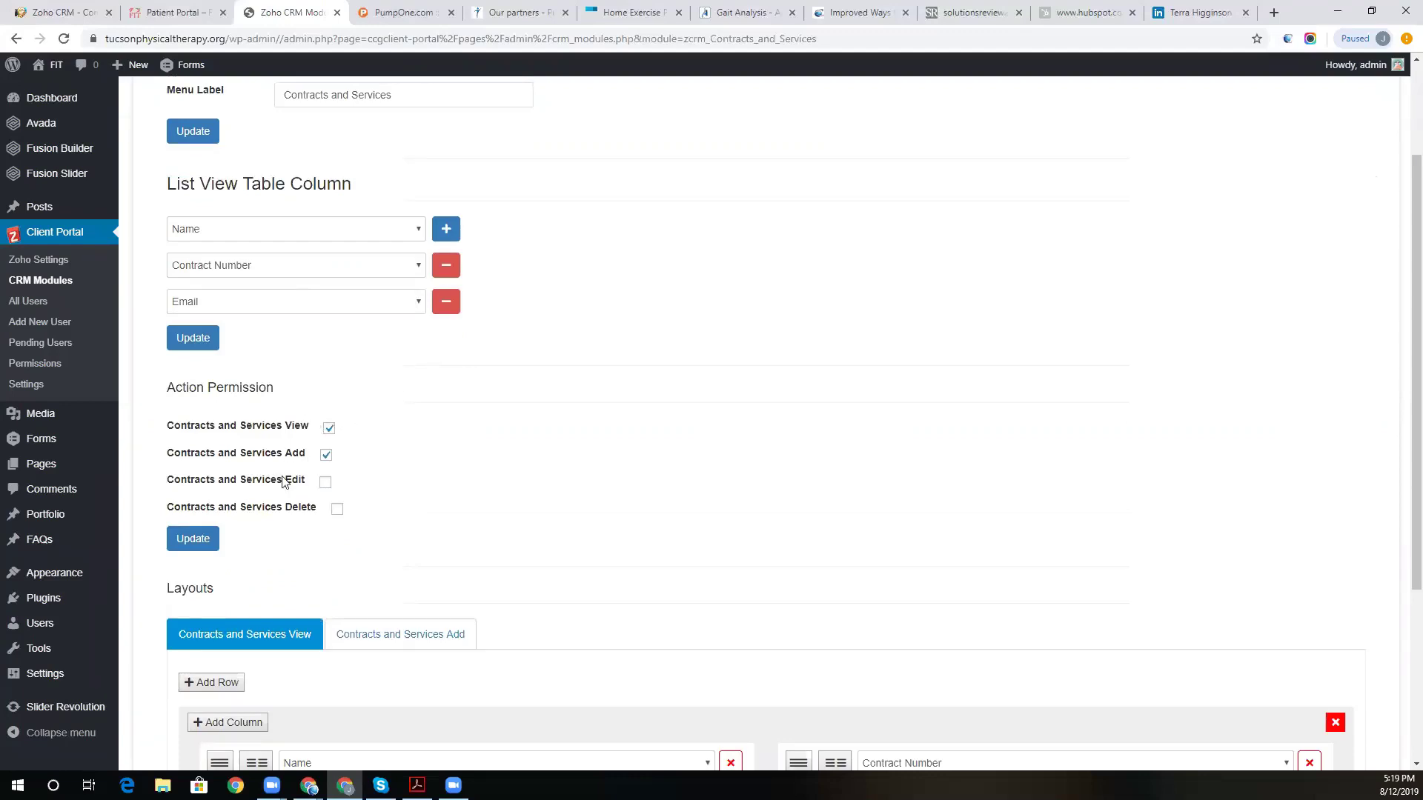
{"action": "scroll", "coordinate": [346, 521], "scroll_direction": "down", "scroll_amount": 1}
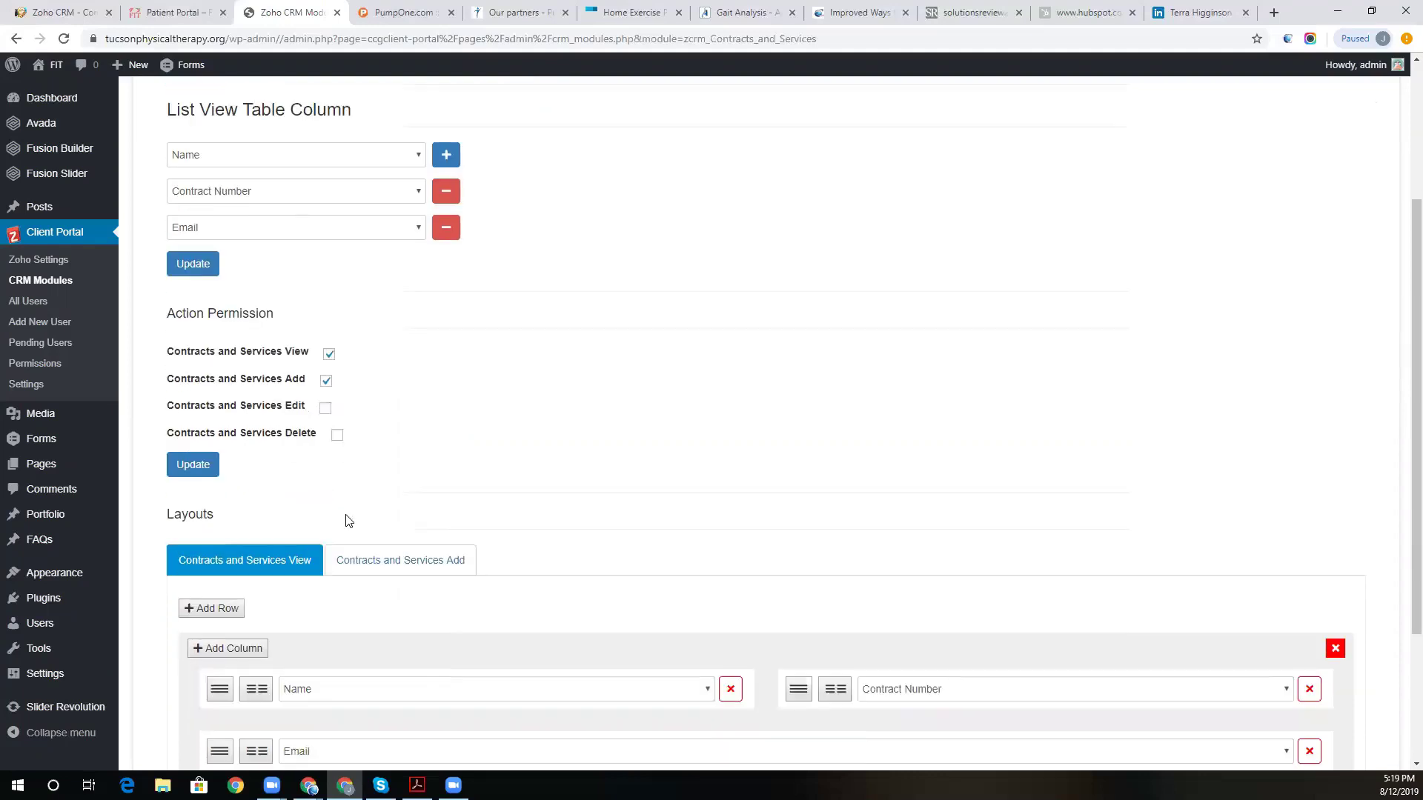
{"action": "scroll", "coordinate": [346, 521], "scroll_direction": "down", "scroll_amount": 3}
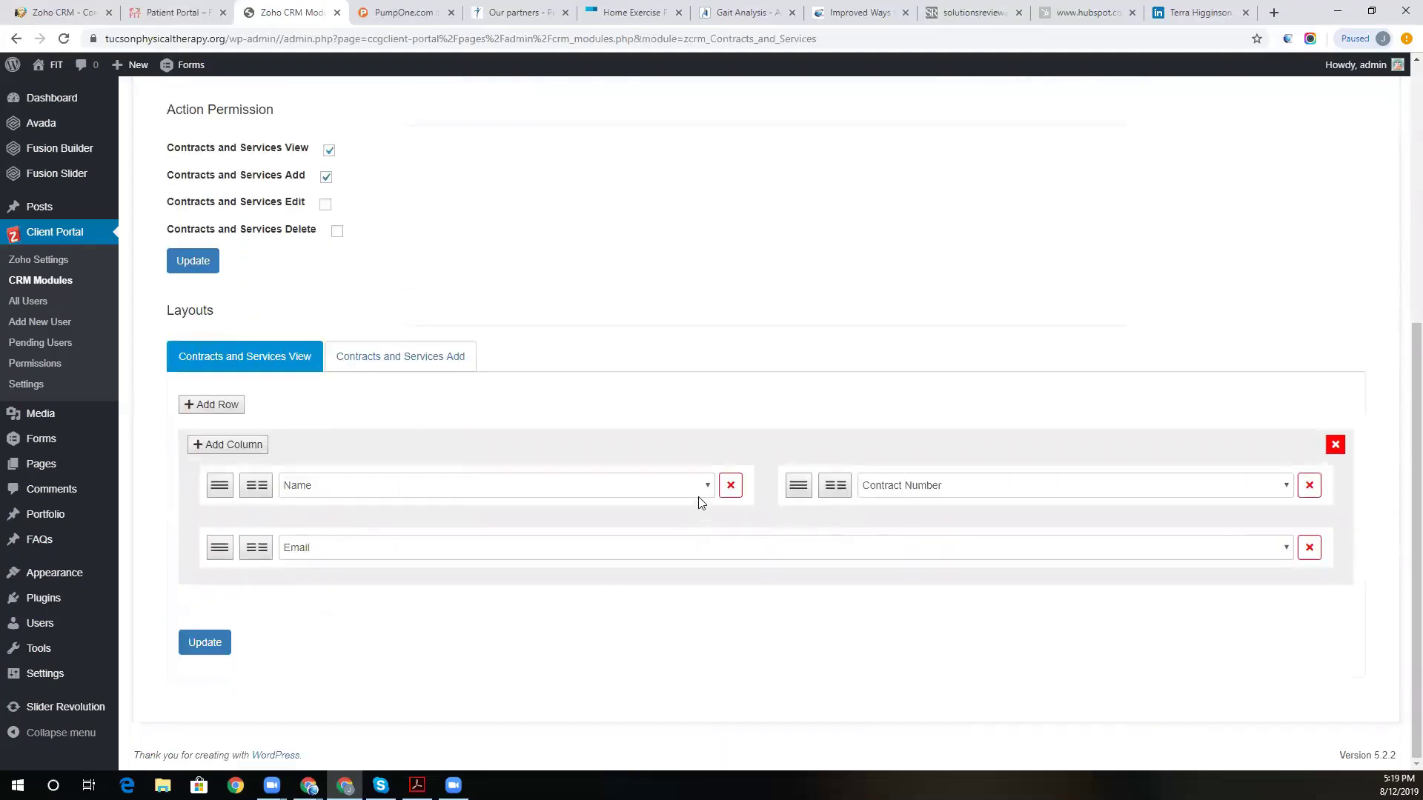
{"action": "scroll", "coordinate": [697, 506], "scroll_direction": "up", "scroll_amount": 5}
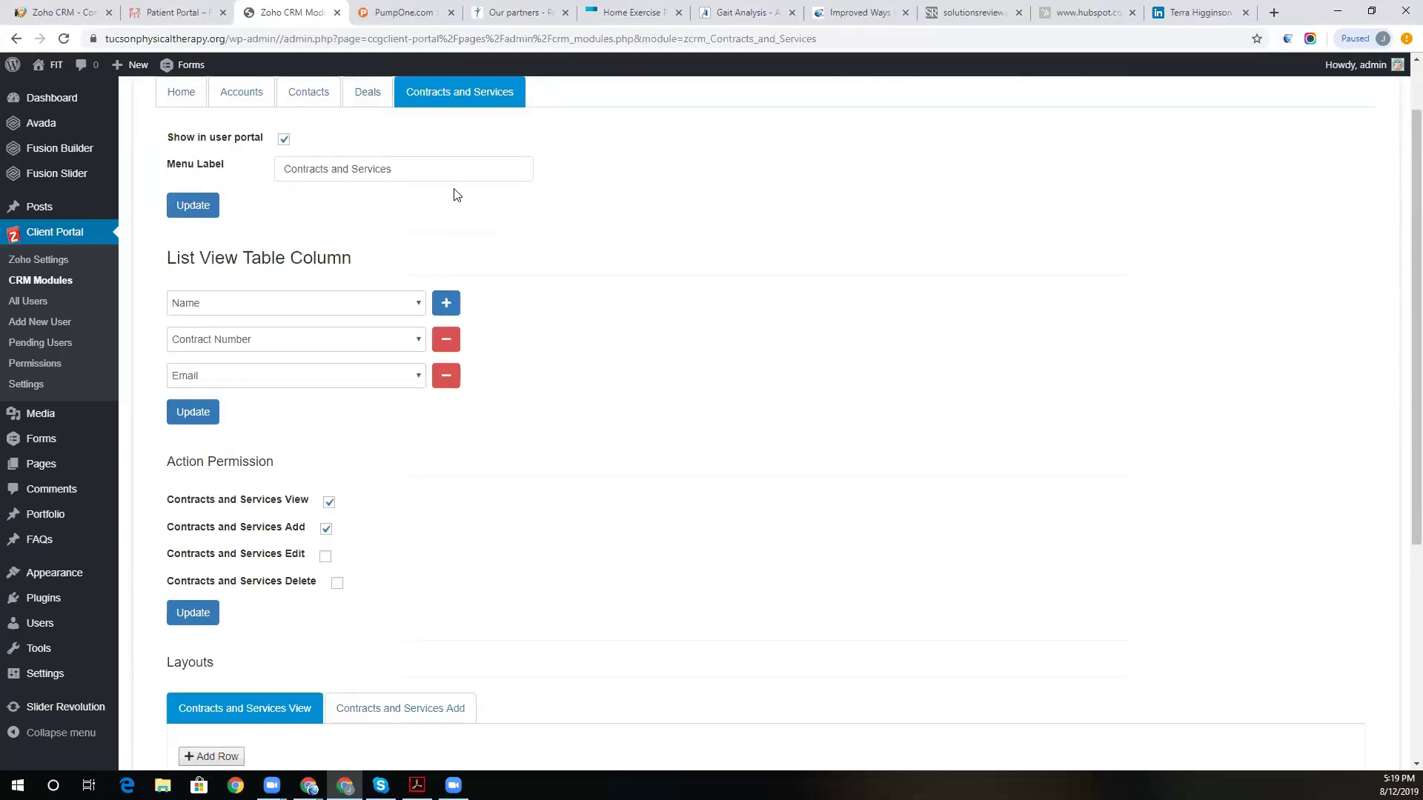
Log in to the patient portal with the prefilled credentials and look over the dashboard's banner, contact details, quick links and video.
{"action": "left_click", "coordinate": [194, 15]}
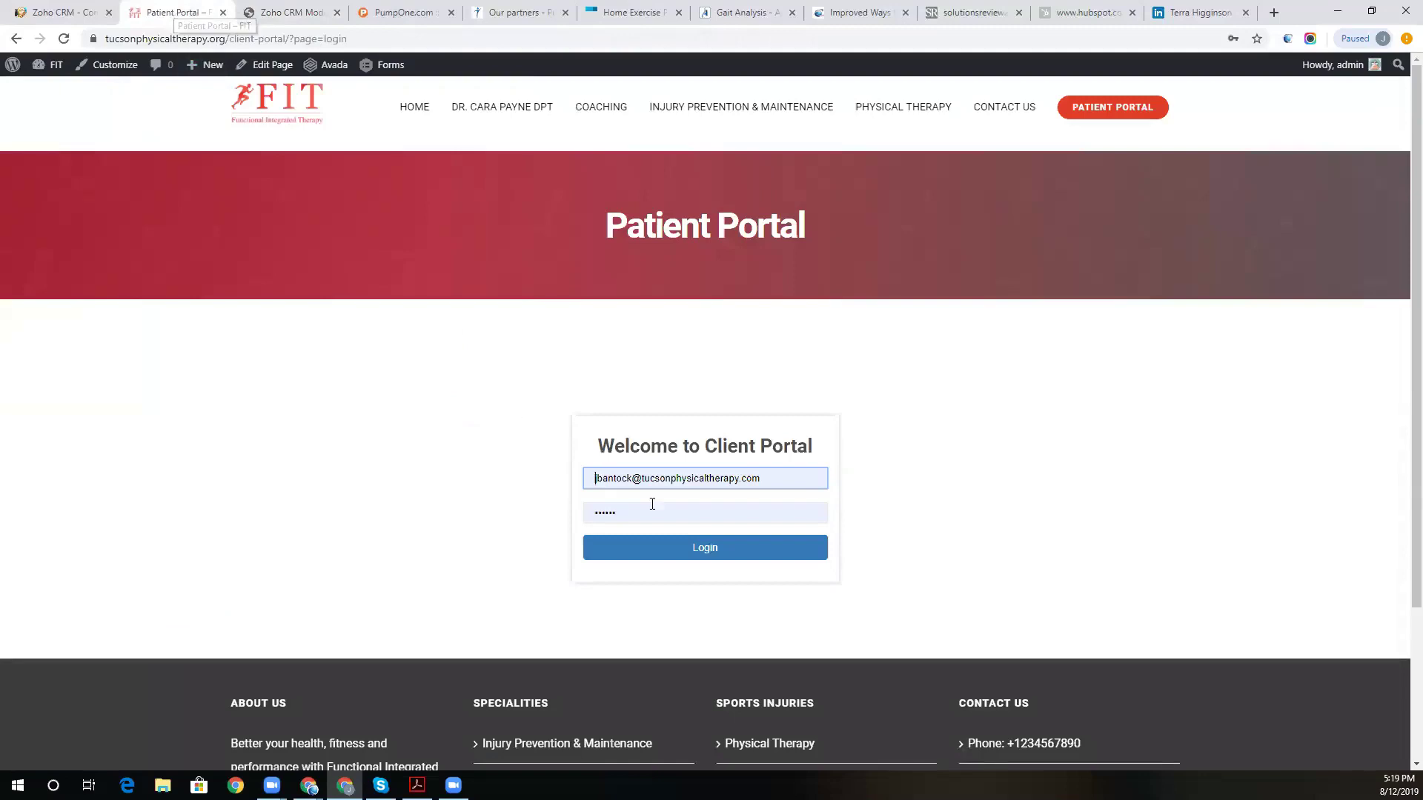
{"action": "left_click", "coordinate": [701, 556]}
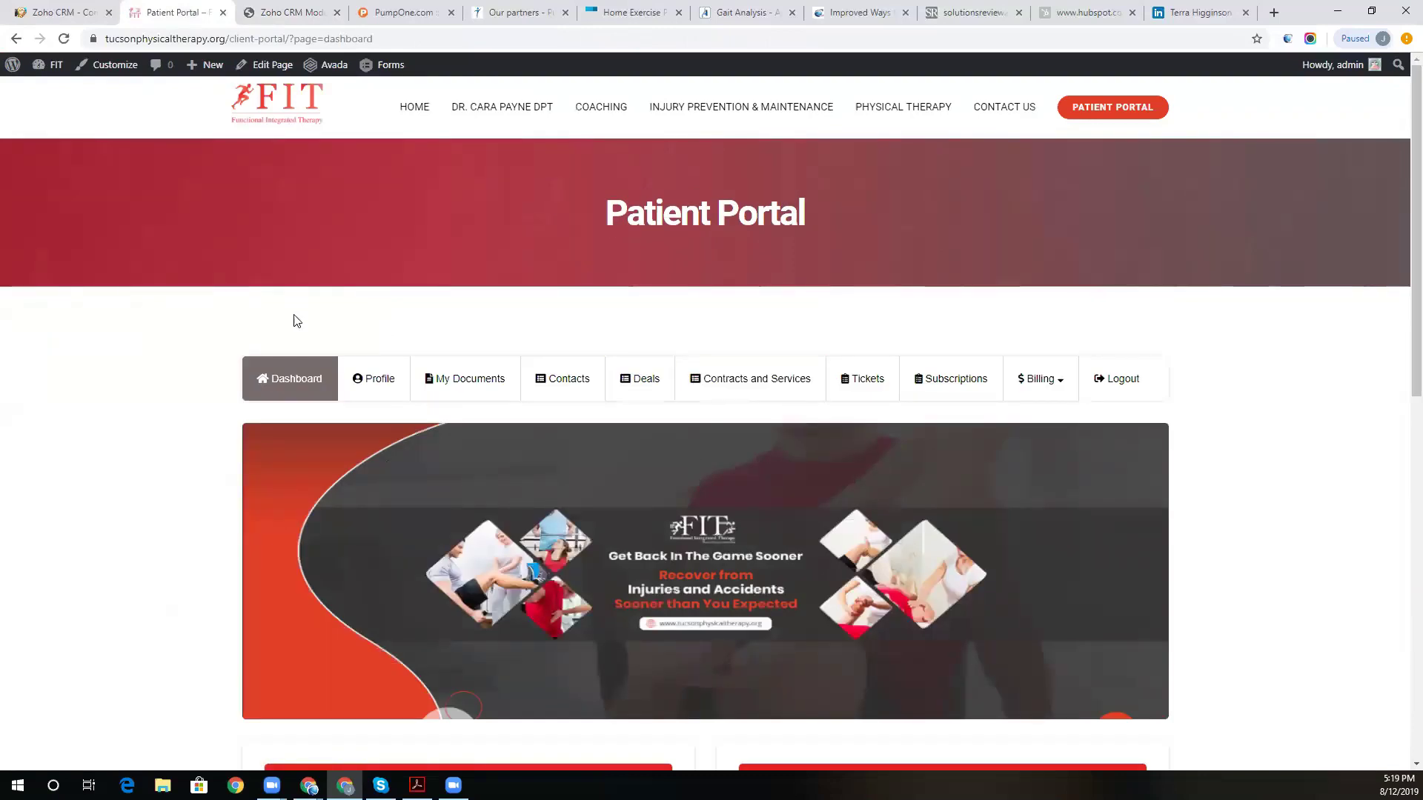
{"action": "scroll", "coordinate": [263, 354], "scroll_direction": "down", "scroll_amount": 2}
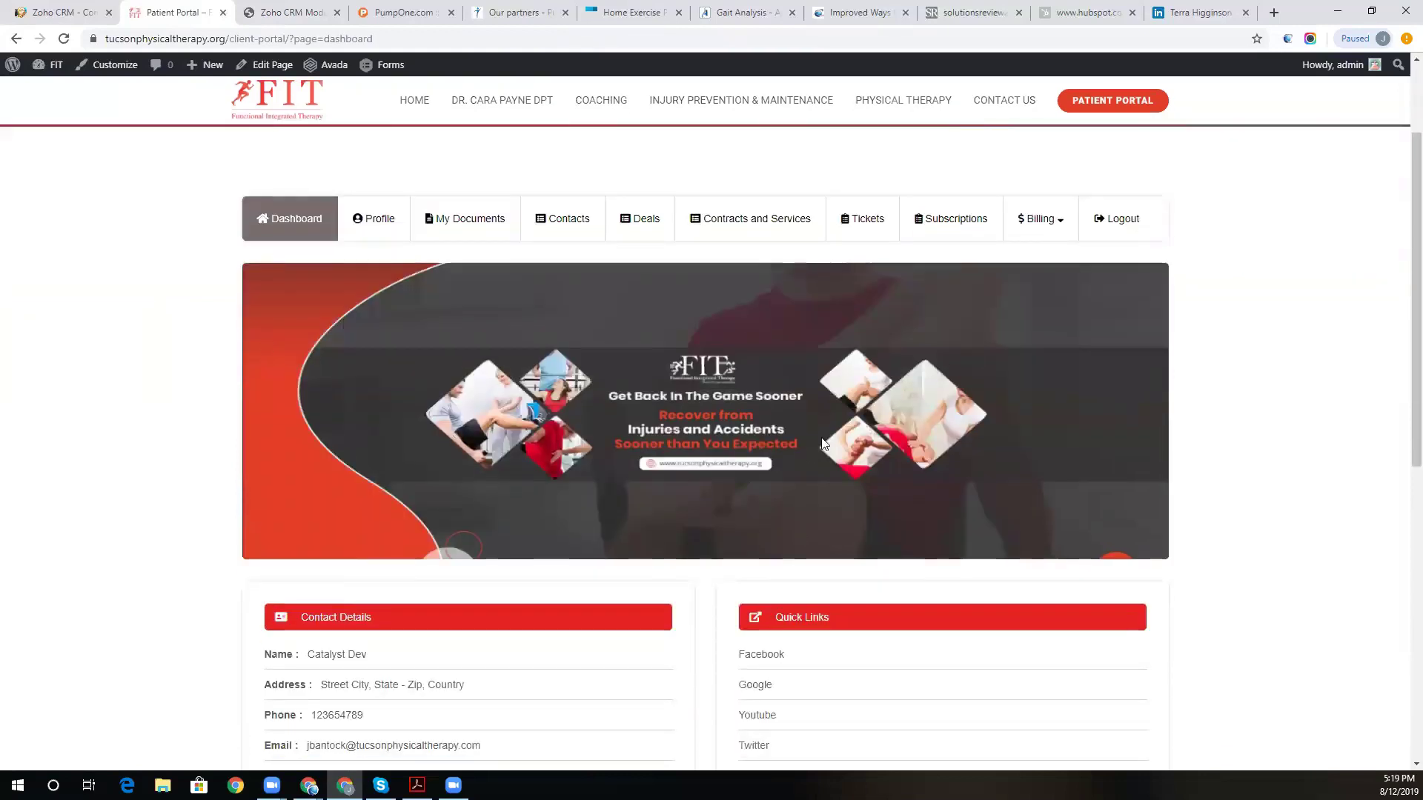
{"action": "scroll", "coordinate": [815, 442], "scroll_direction": "down", "scroll_amount": 3}
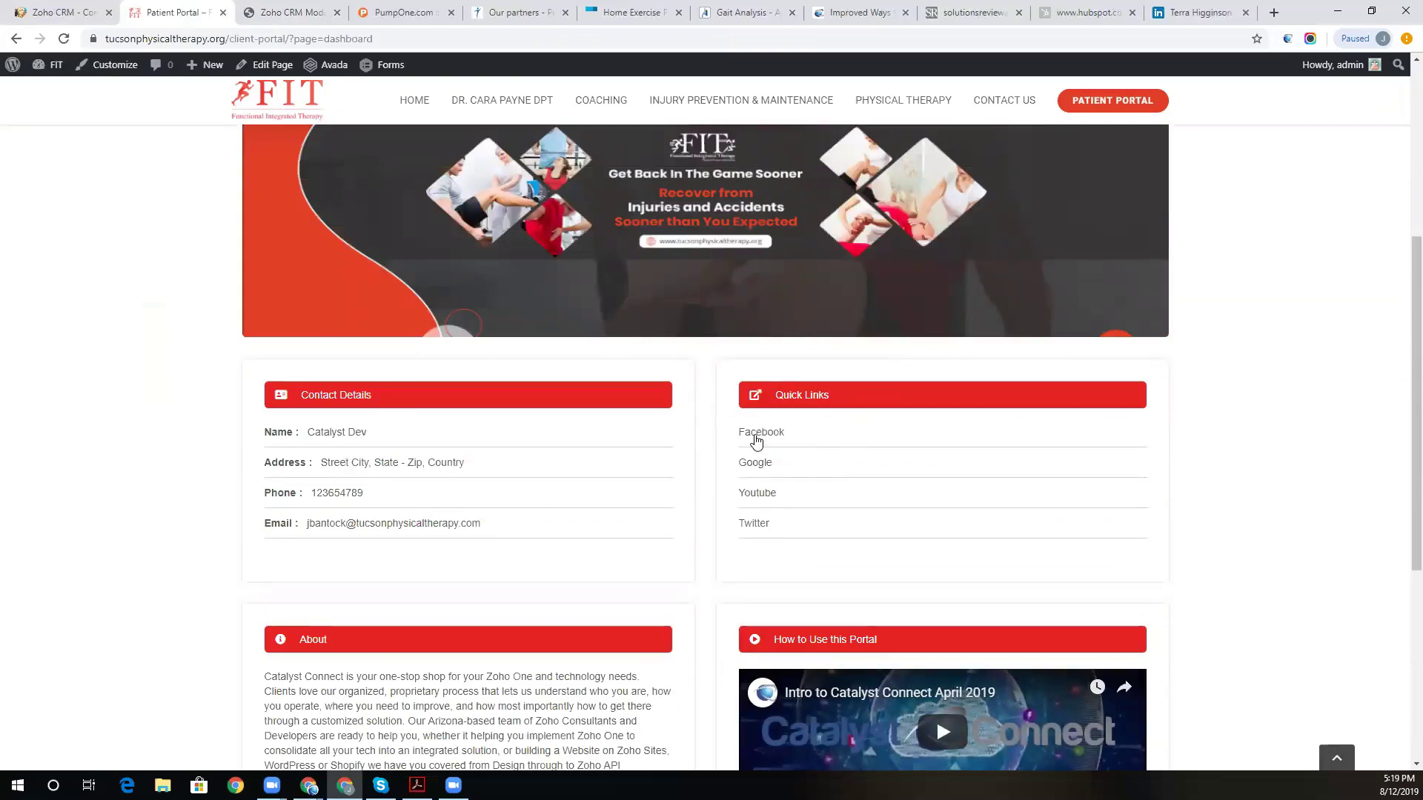
{"action": "scroll", "coordinate": [741, 526], "scroll_direction": "down", "scroll_amount": 2}
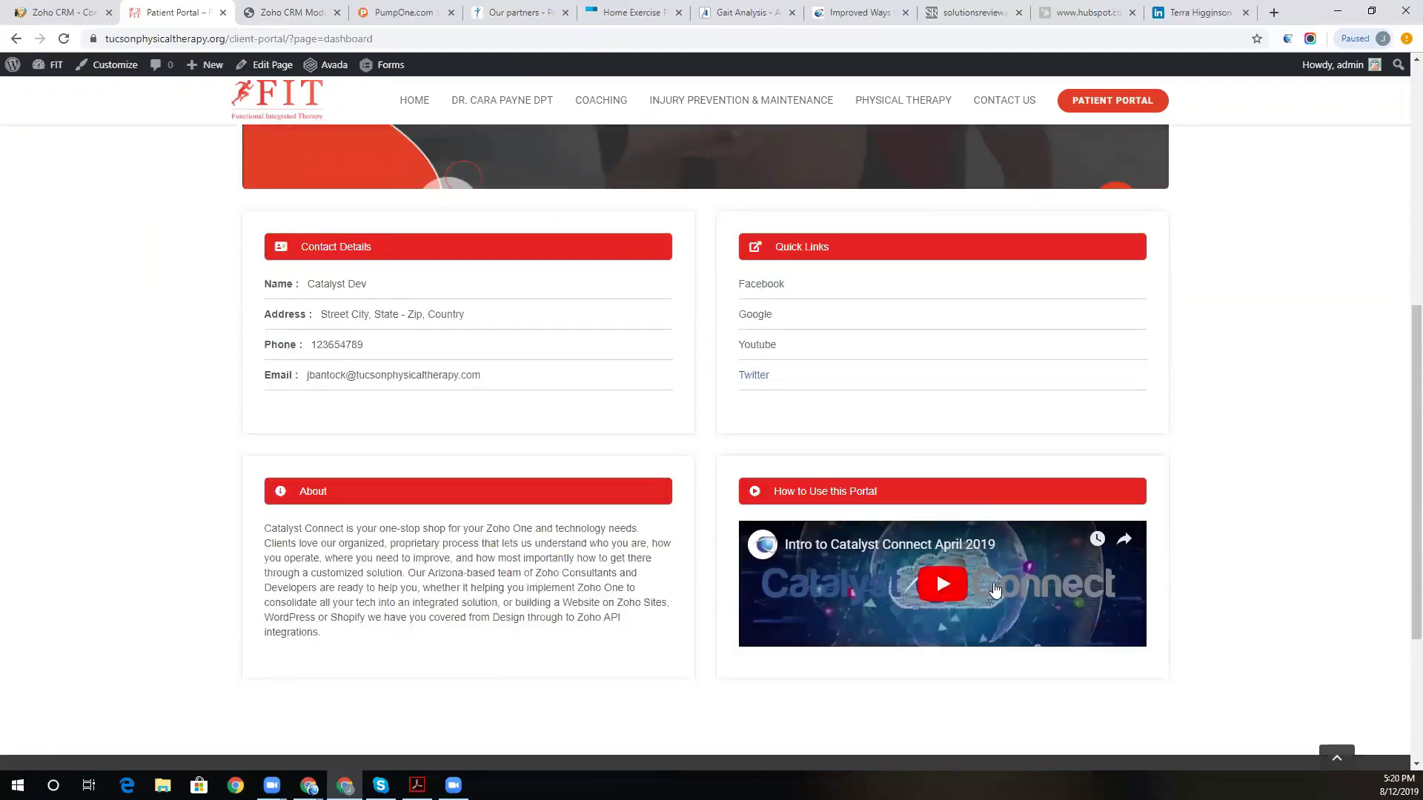
Examine the client portal plugin's general settings for dashboard content, menu position, portal width and menu, button and font colors.
{"action": "left_click", "coordinate": [297, 12]}
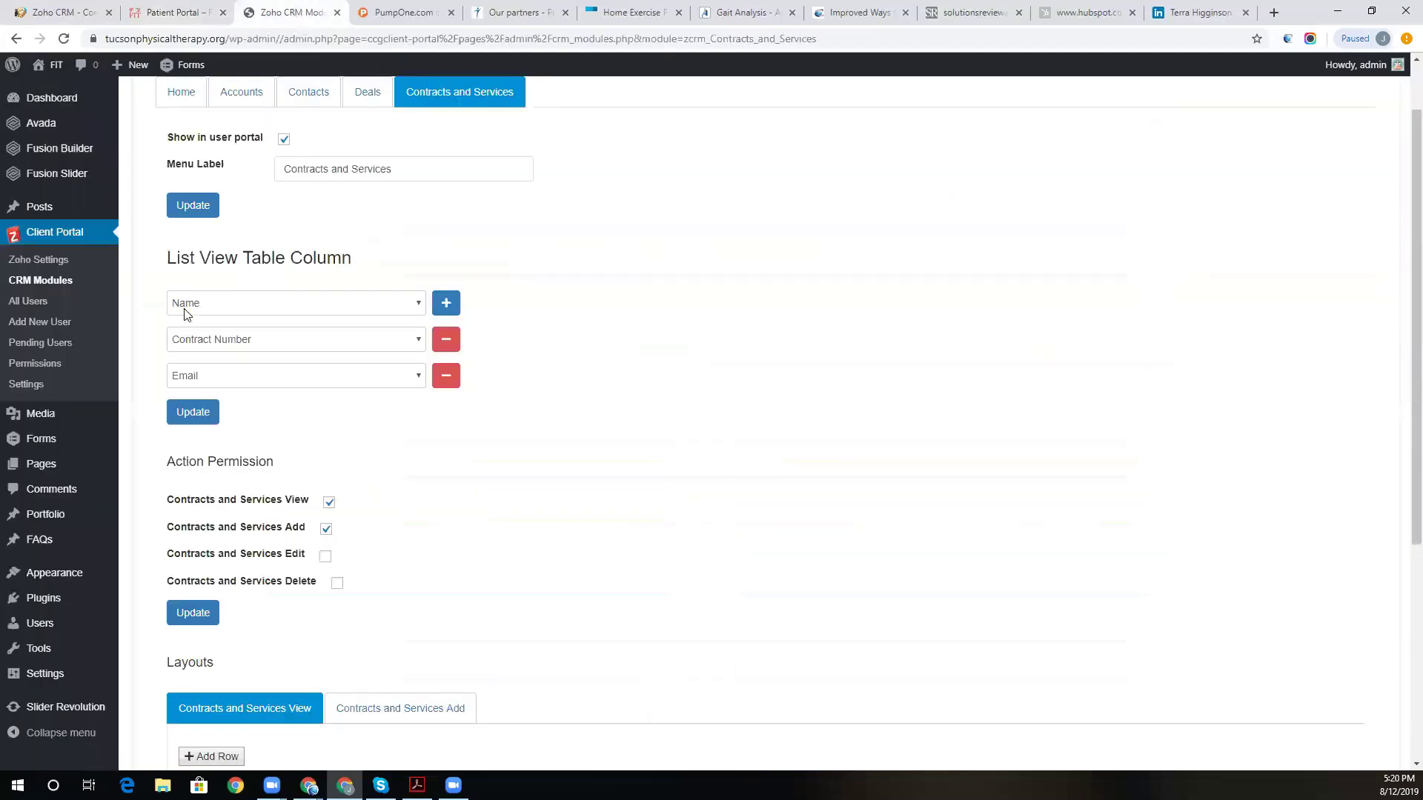
{"action": "left_click", "coordinate": [34, 384]}
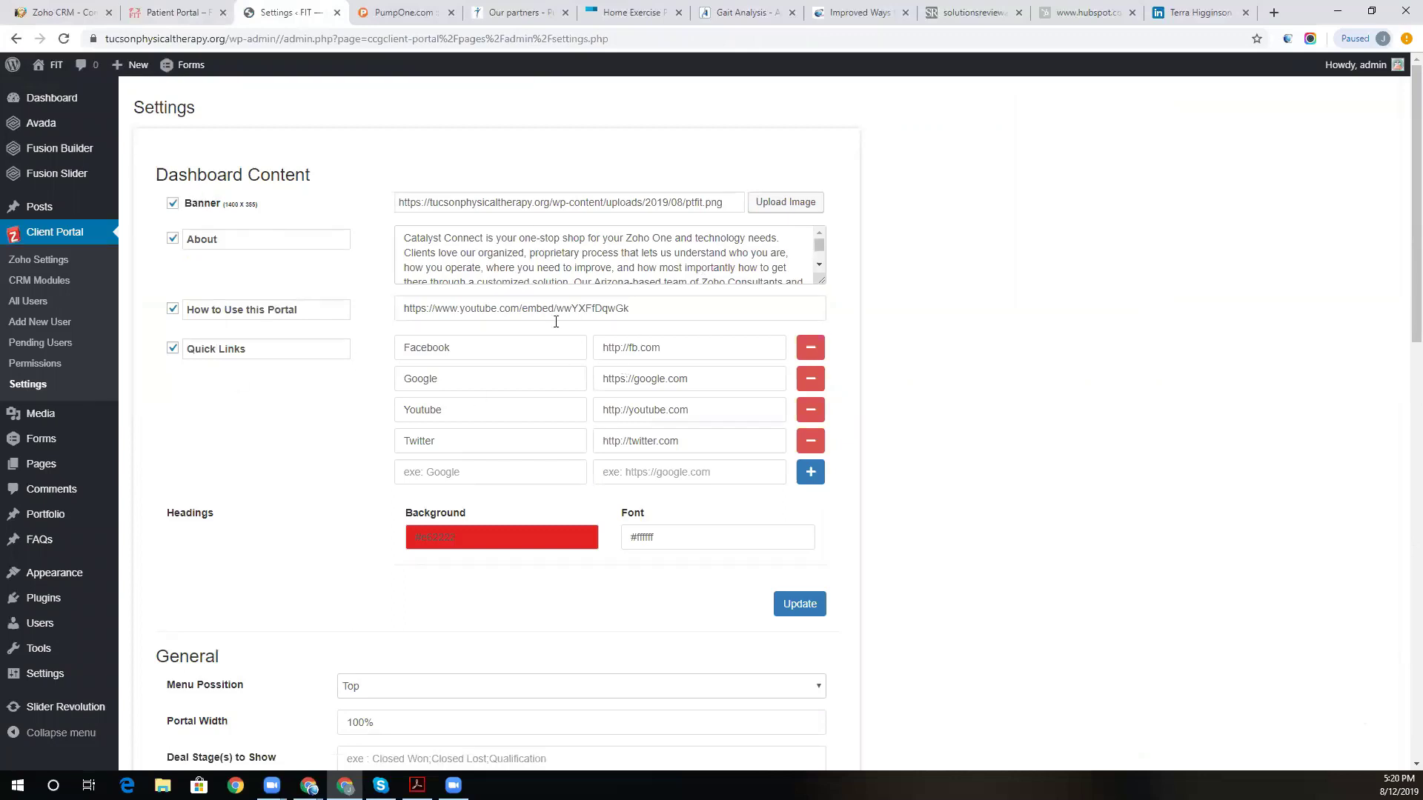
{"action": "scroll", "coordinate": [373, 482], "scroll_direction": "down", "scroll_amount": 2}
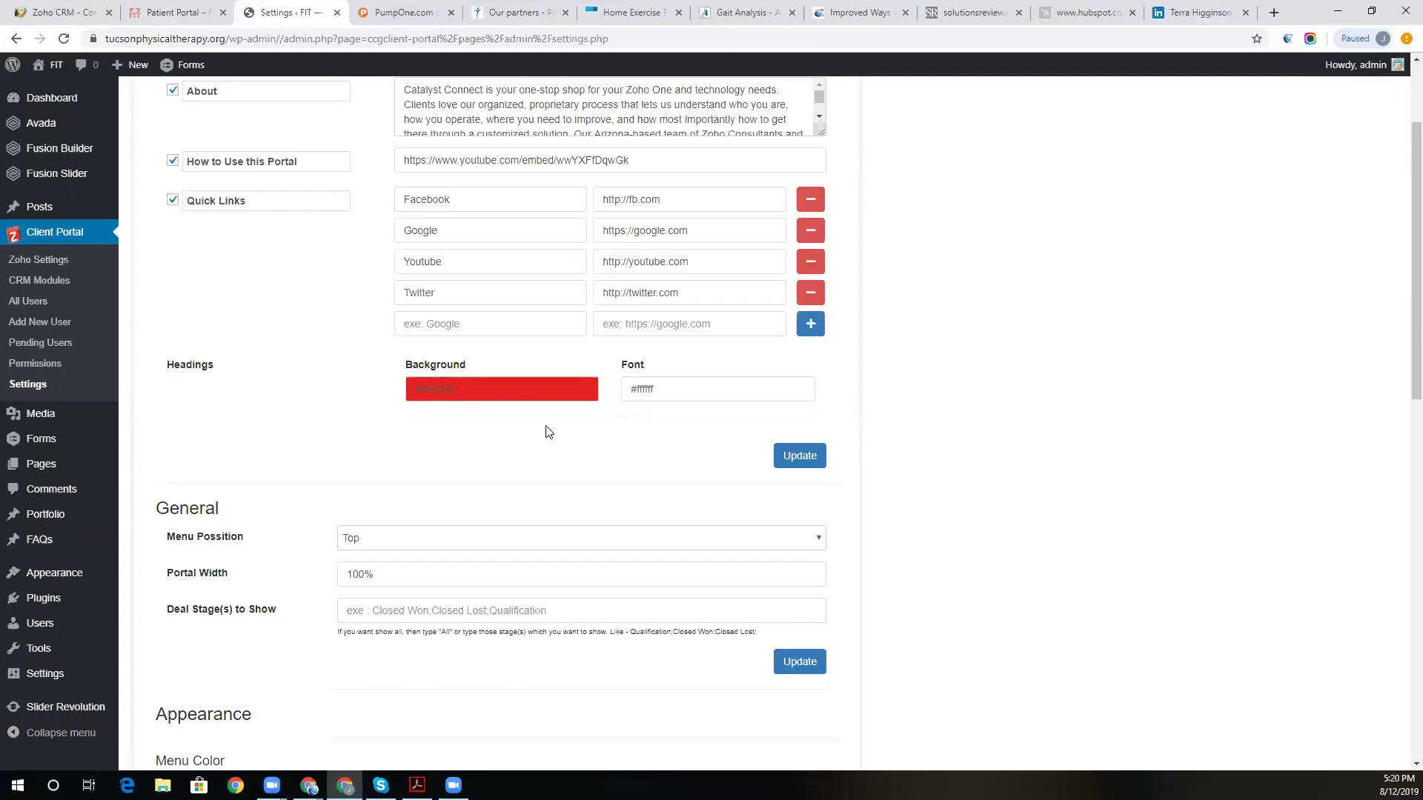
{"action": "scroll", "coordinate": [549, 432], "scroll_direction": "down", "scroll_amount": 3}
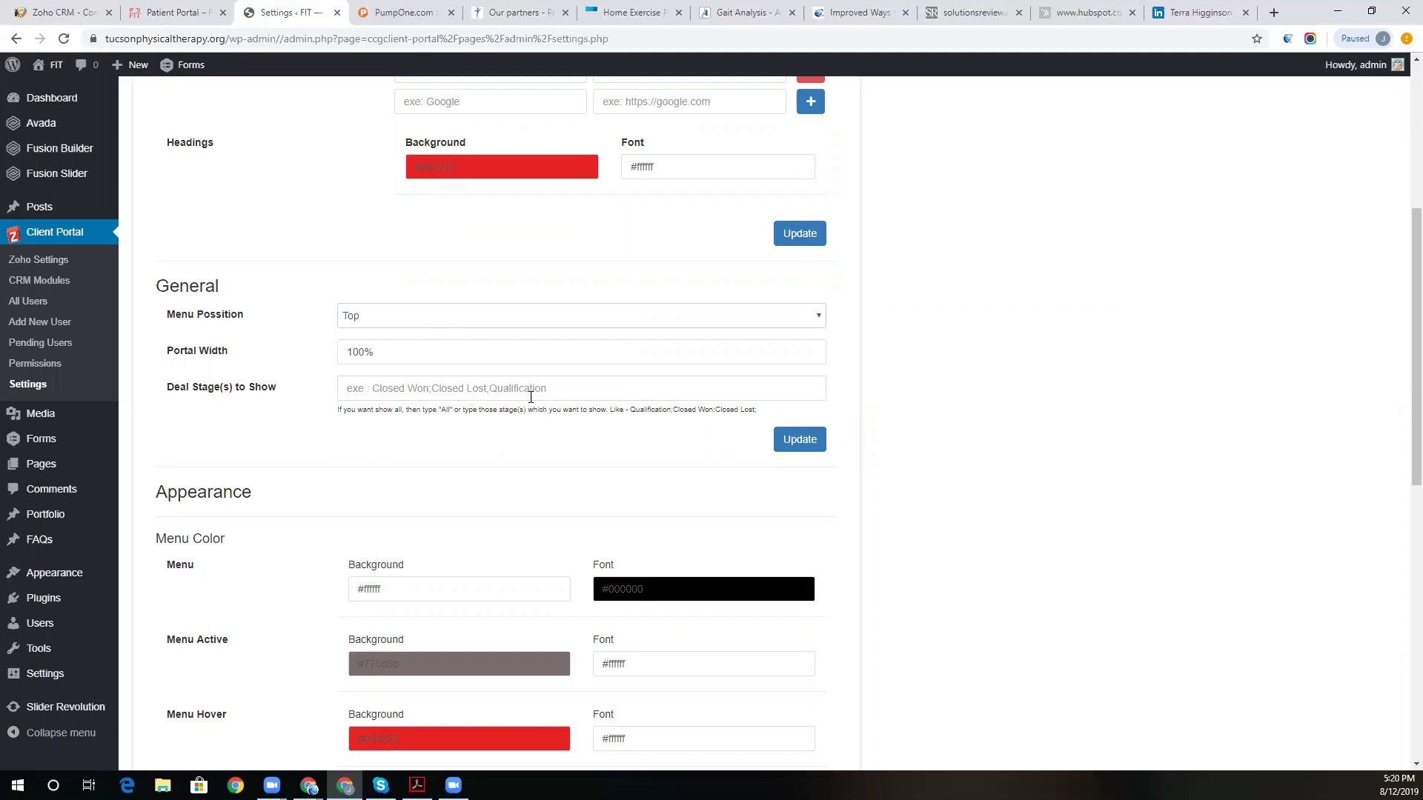
{"action": "scroll", "coordinate": [548, 402], "scroll_direction": "down", "scroll_amount": 2}
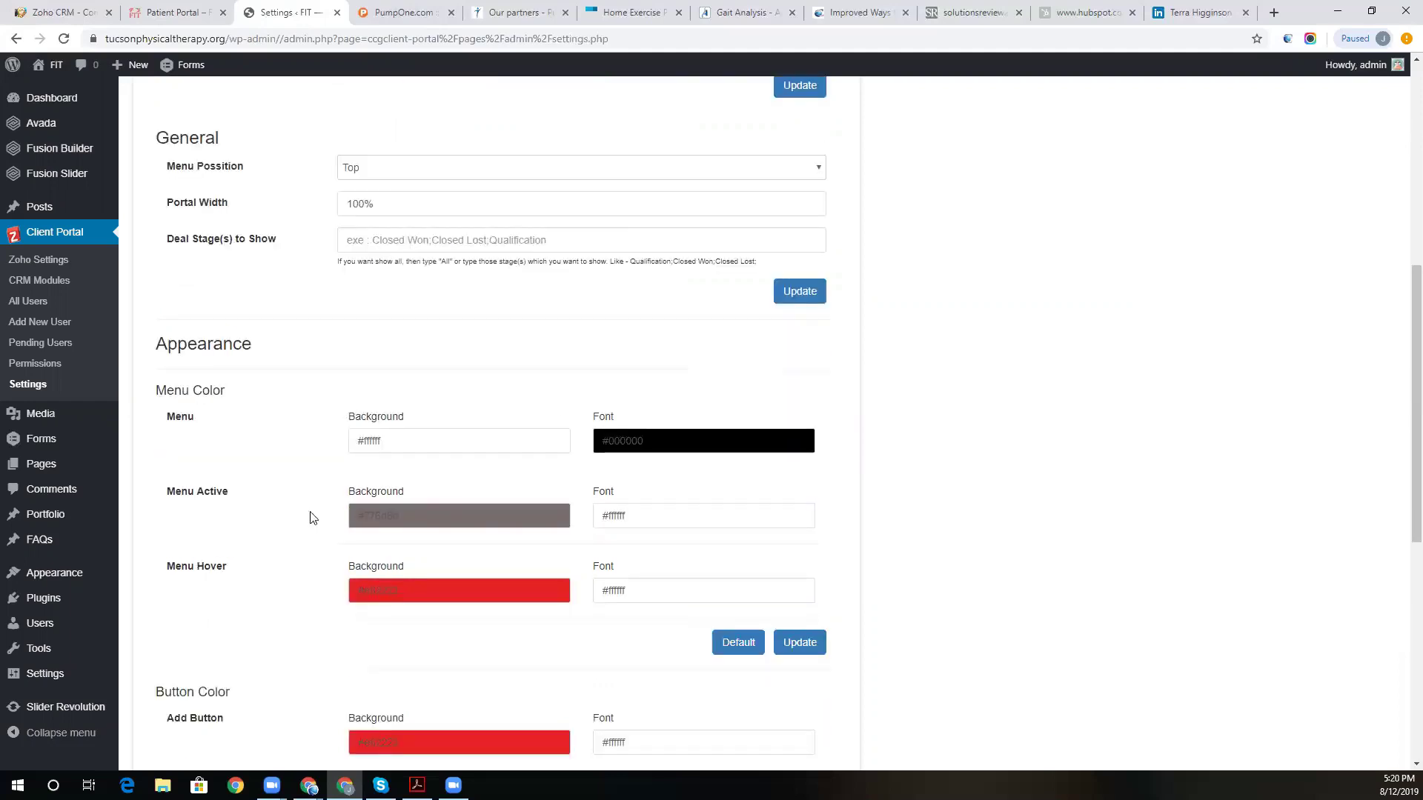
{"action": "scroll", "coordinate": [482, 655], "scroll_direction": "down", "scroll_amount": 7}
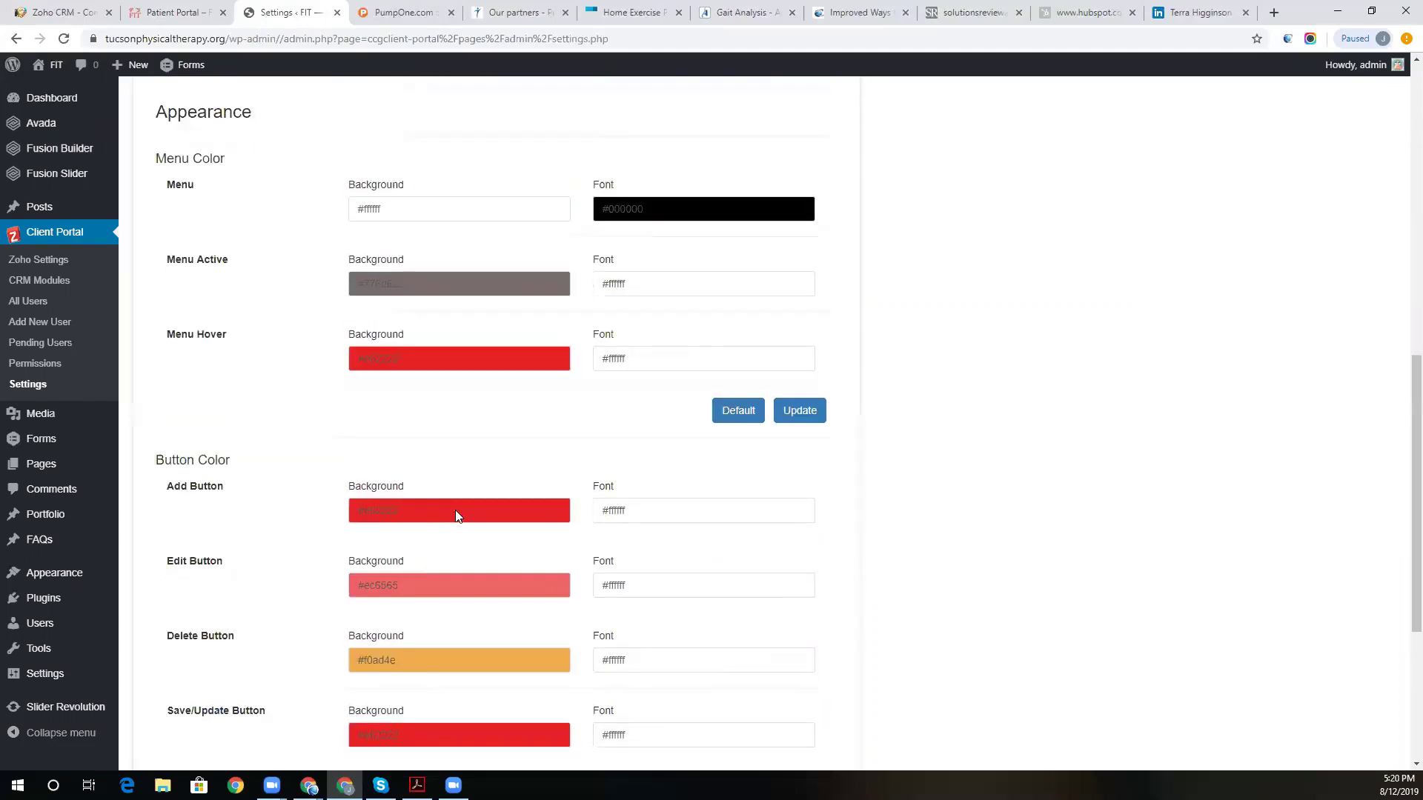
{"action": "scroll", "coordinate": [551, 619], "scroll_direction": "down", "scroll_amount": 1}
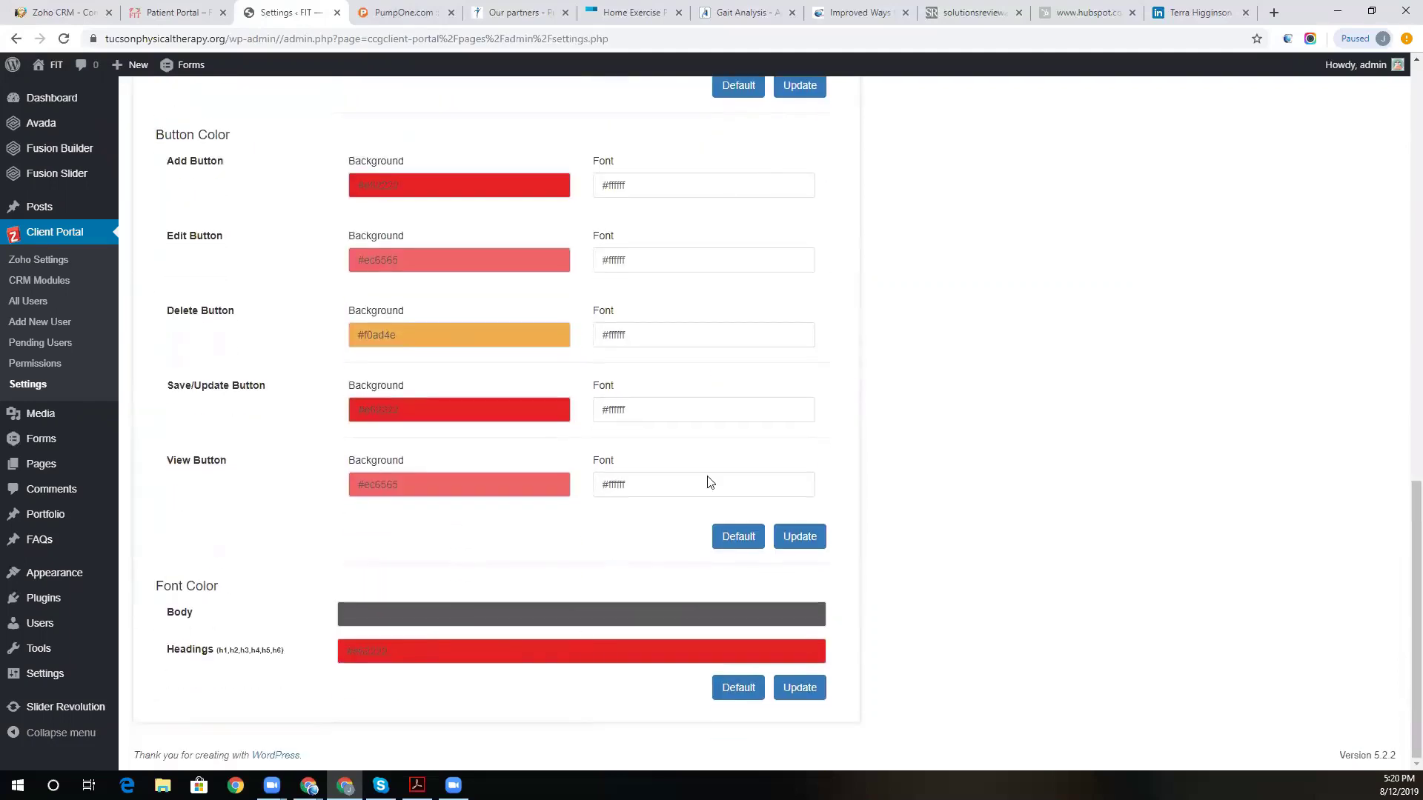
{"action": "scroll", "coordinate": [552, 401], "scroll_direction": "up", "scroll_amount": 12}
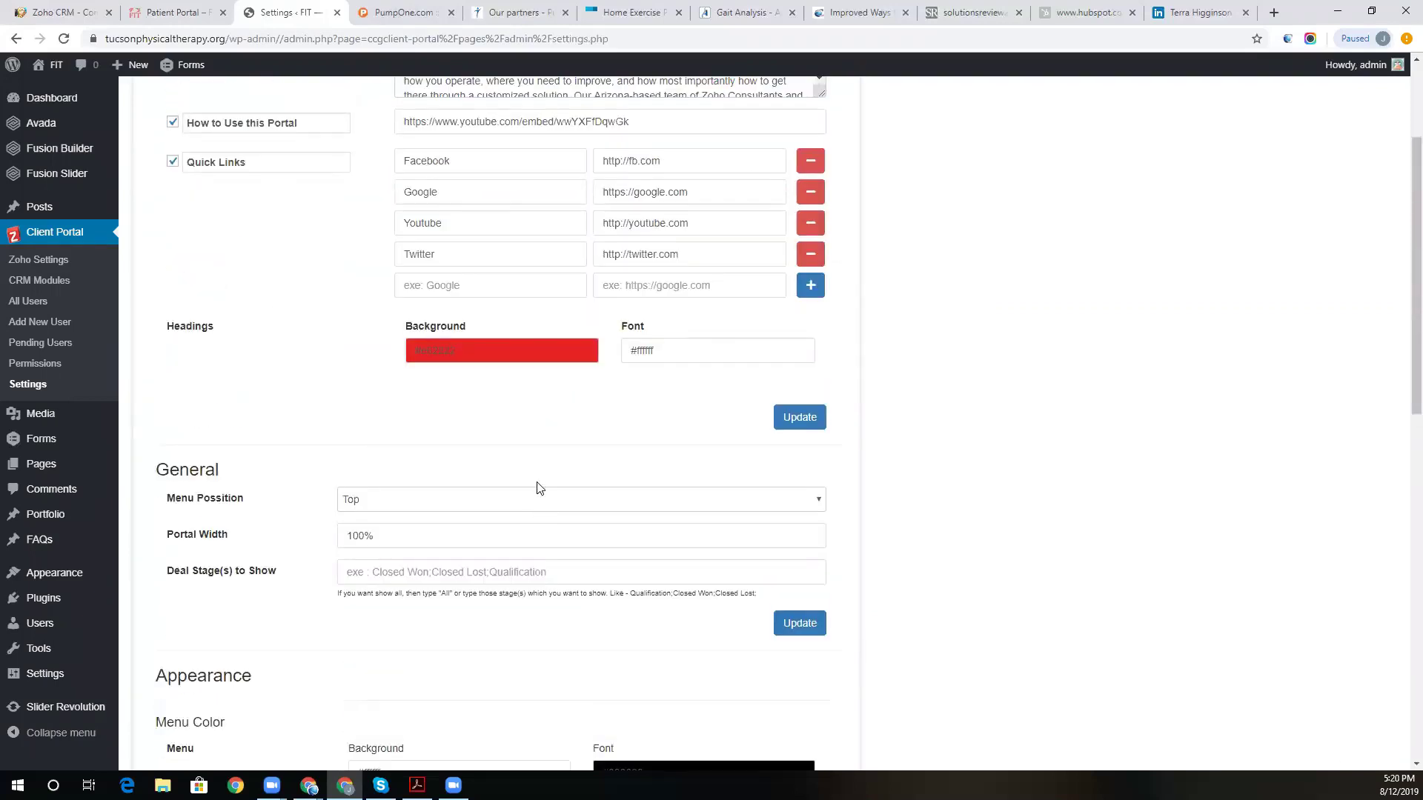
Return to the patient portal and open the profile page with the account information.
{"action": "left_click", "coordinate": [174, 13]}
{"action": "scroll", "coordinate": [564, 396], "scroll_direction": "up", "scroll_amount": 7}
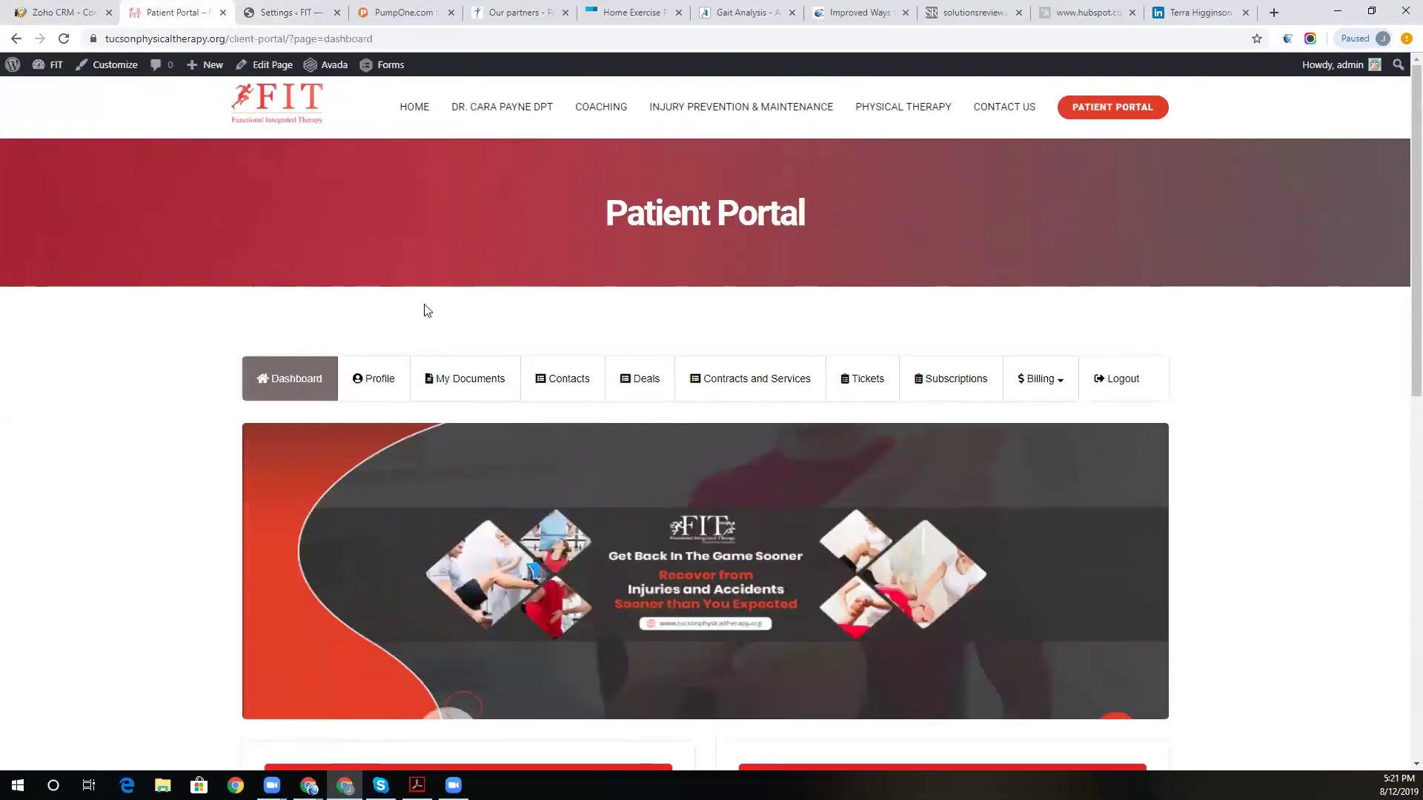
{"action": "left_click", "coordinate": [383, 381]}
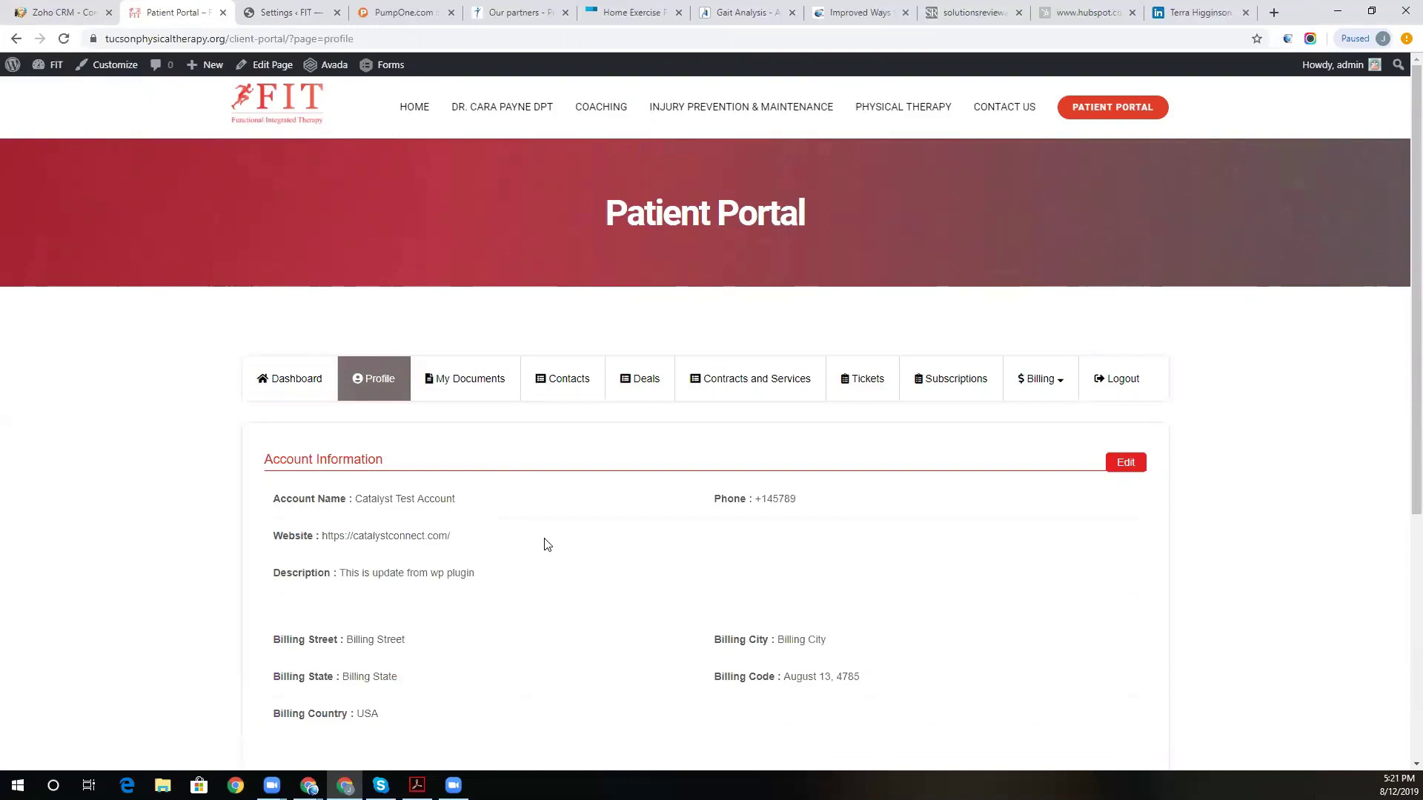
Look over the profile's account and billing information and open the account information for editing.
{"action": "scroll", "coordinate": [482, 482], "scroll_direction": "down", "scroll_amount": 2}
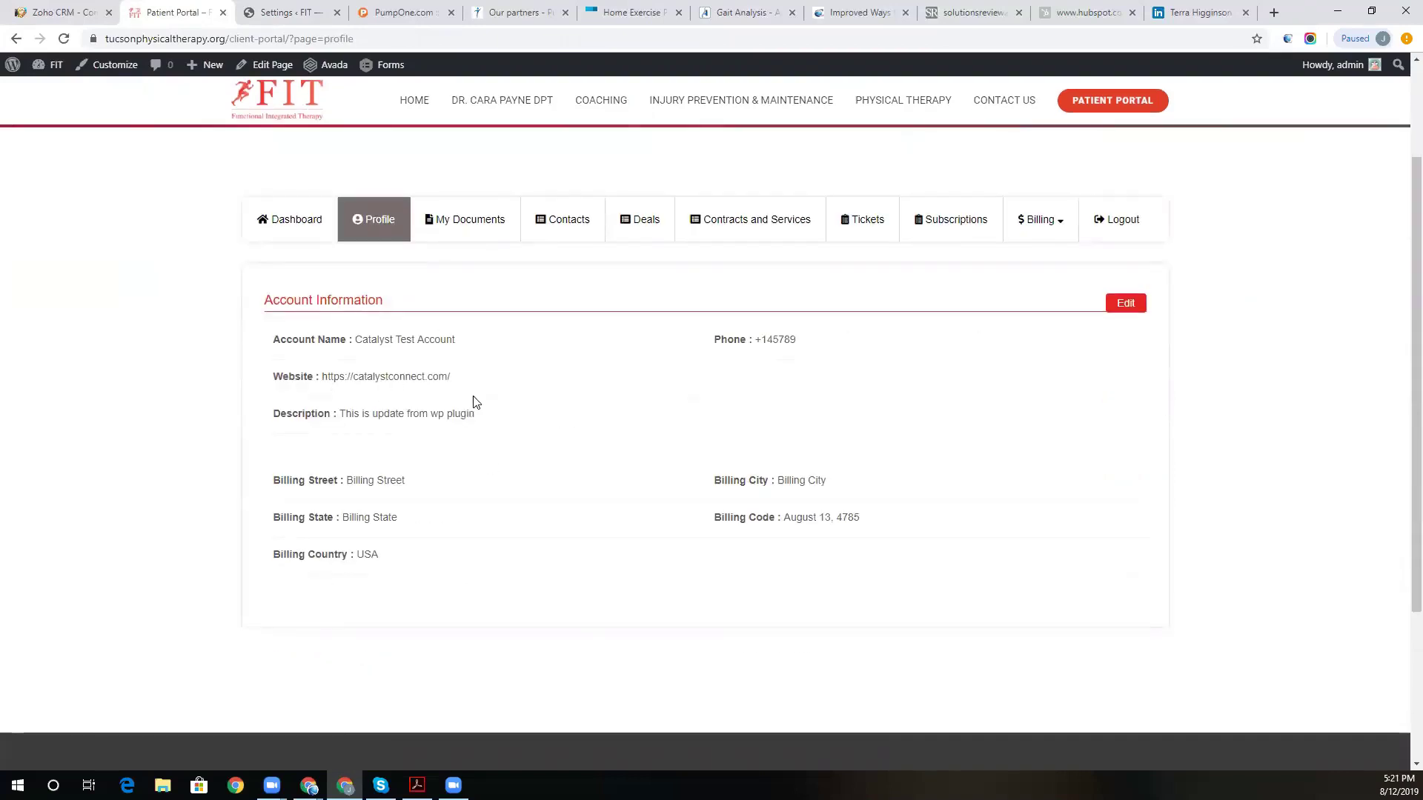
{"action": "left_click", "coordinate": [1123, 313]}
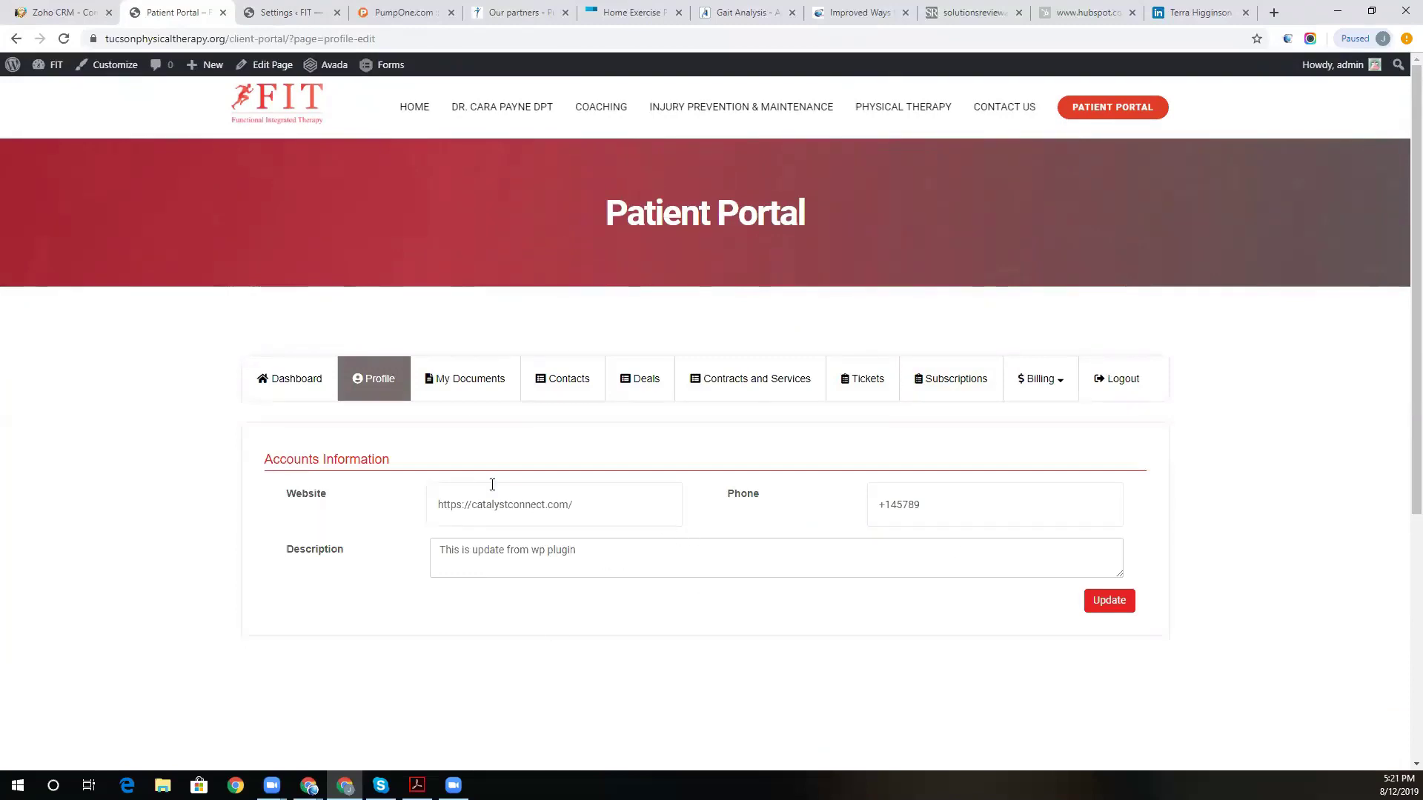
View the Favicon.png file from the portal's My Documents page and close its preview.
{"action": "left_click", "coordinate": [455, 387]}
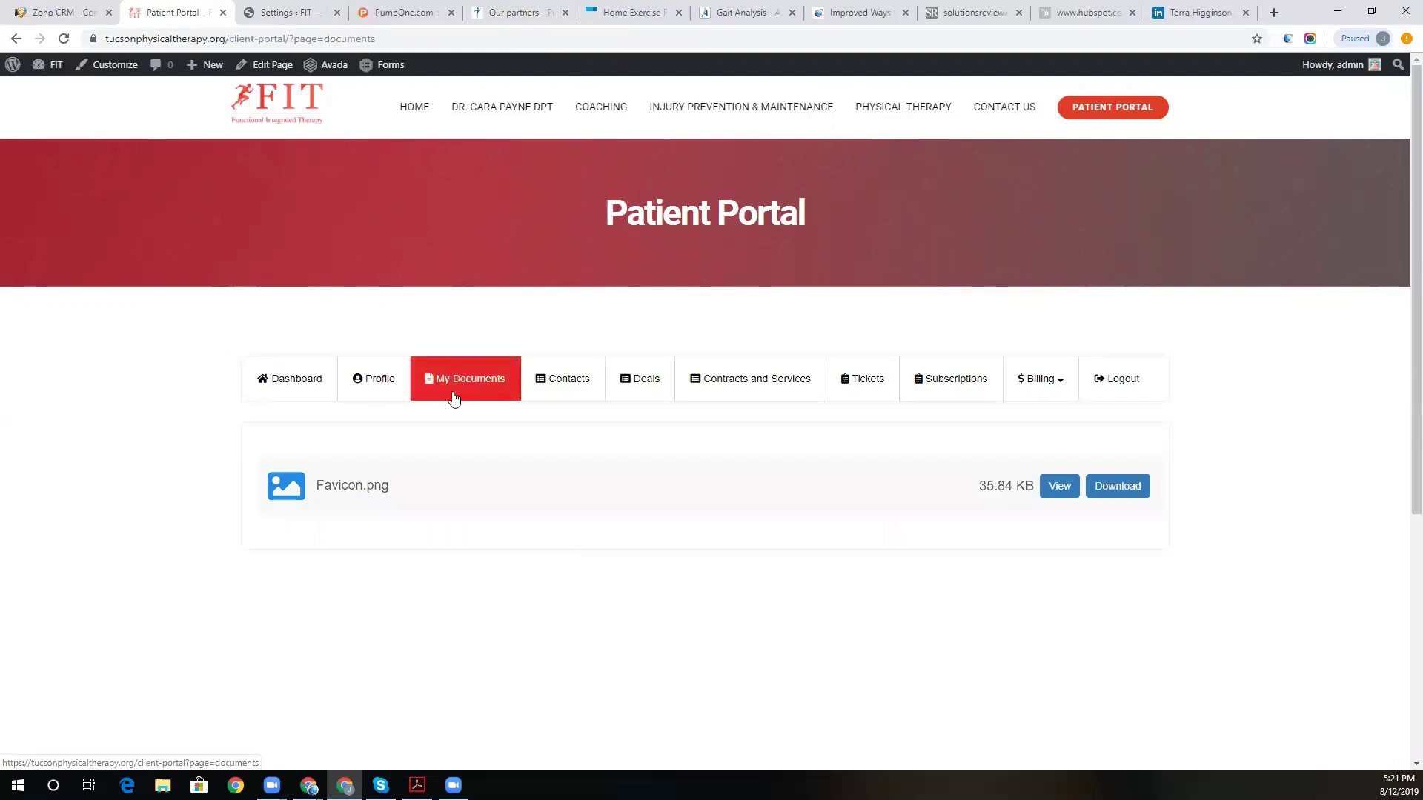
{"action": "left_click", "coordinate": [1072, 483]}
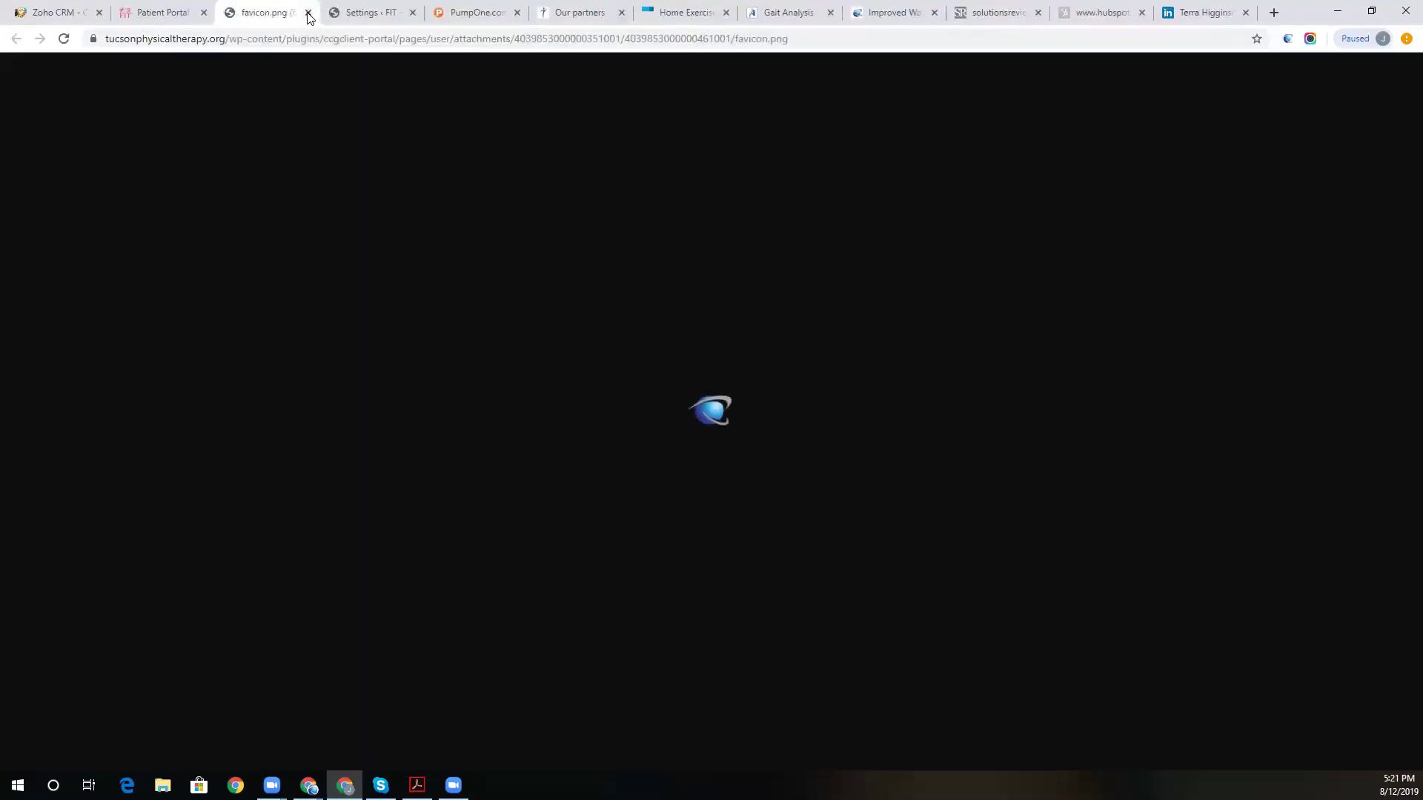
{"action": "left_click", "coordinate": [308, 13]}
Open the portal's contacts list and examine the first contact's details and attachments.
{"action": "left_click", "coordinate": [581, 381]}
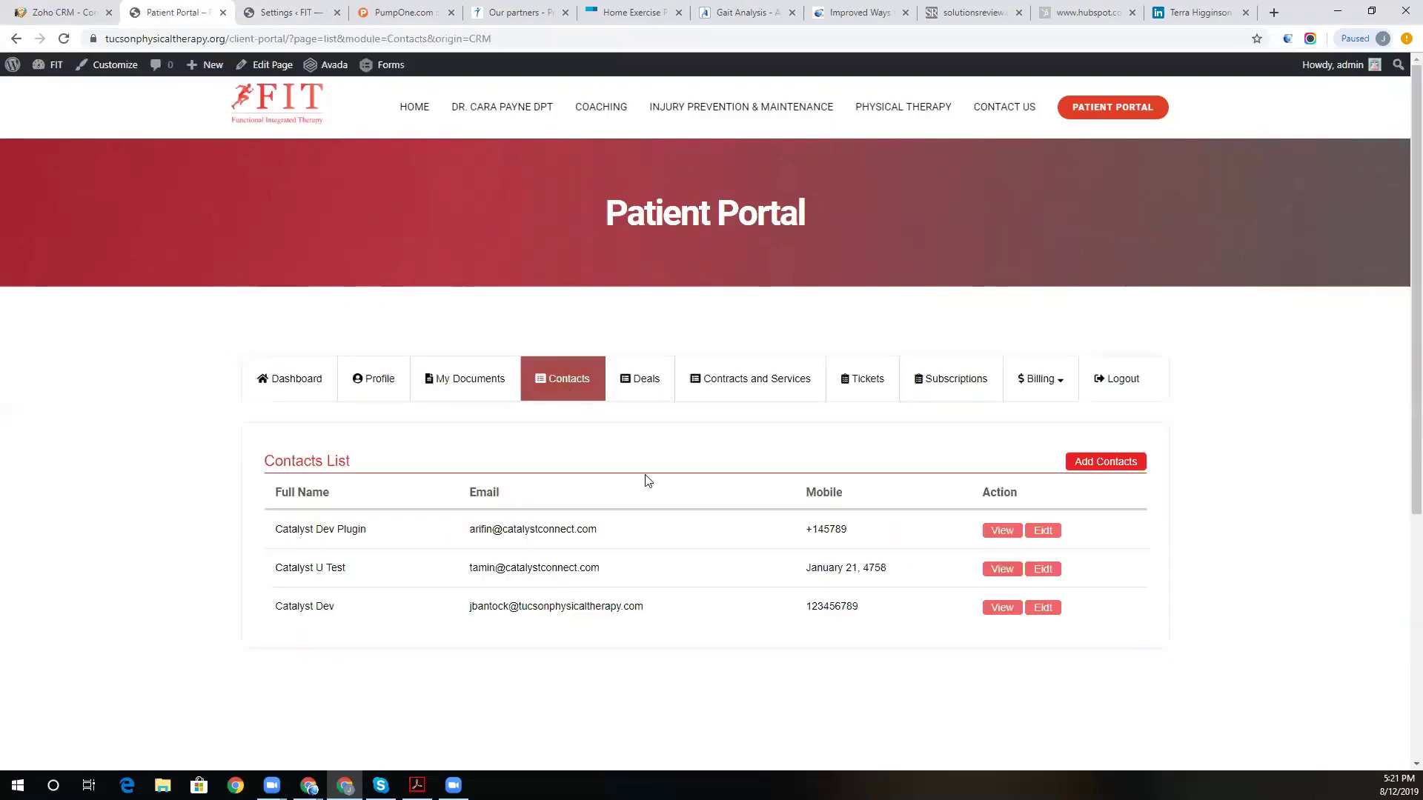
{"action": "left_click", "coordinate": [1005, 538]}
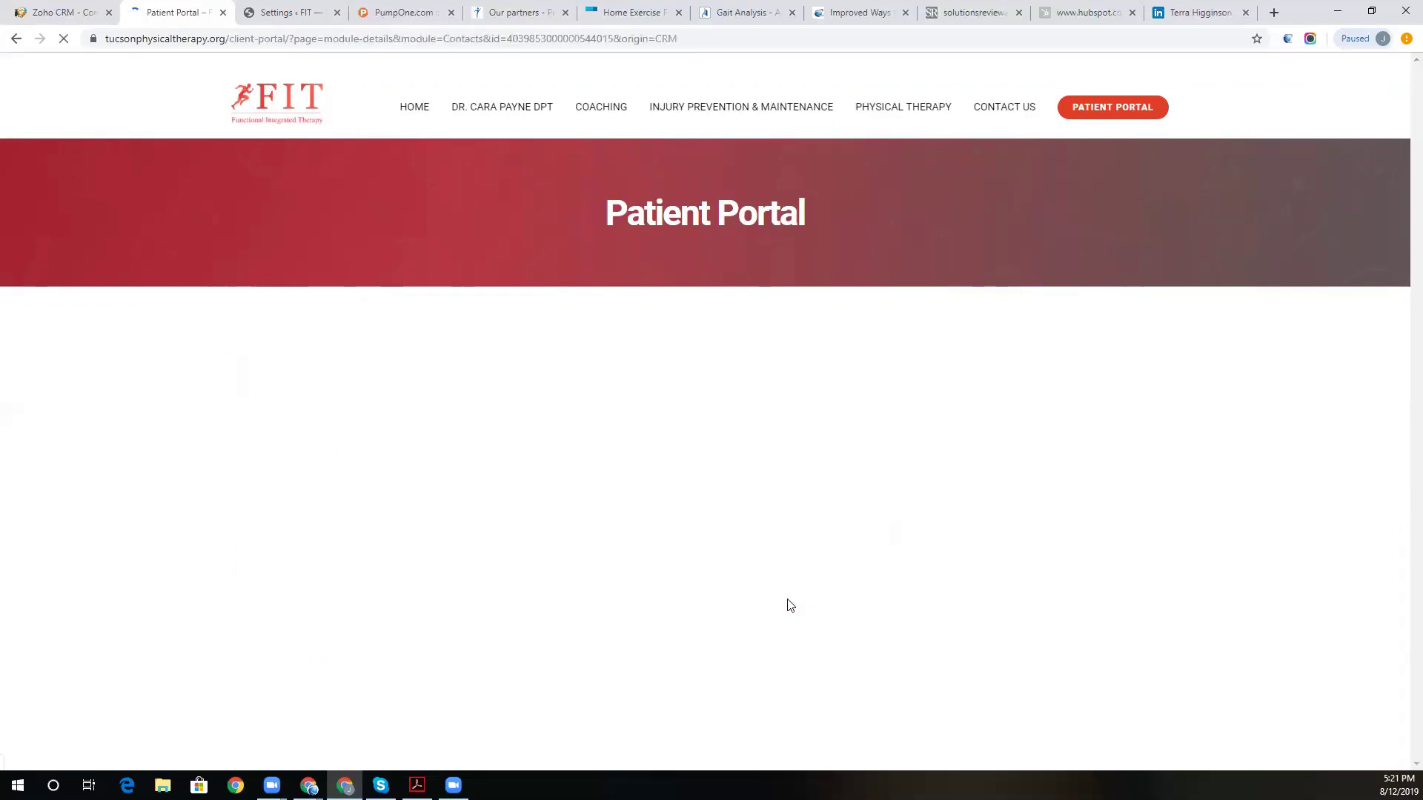
{"action": "scroll", "coordinate": [625, 588], "scroll_direction": "down", "scroll_amount": 3}
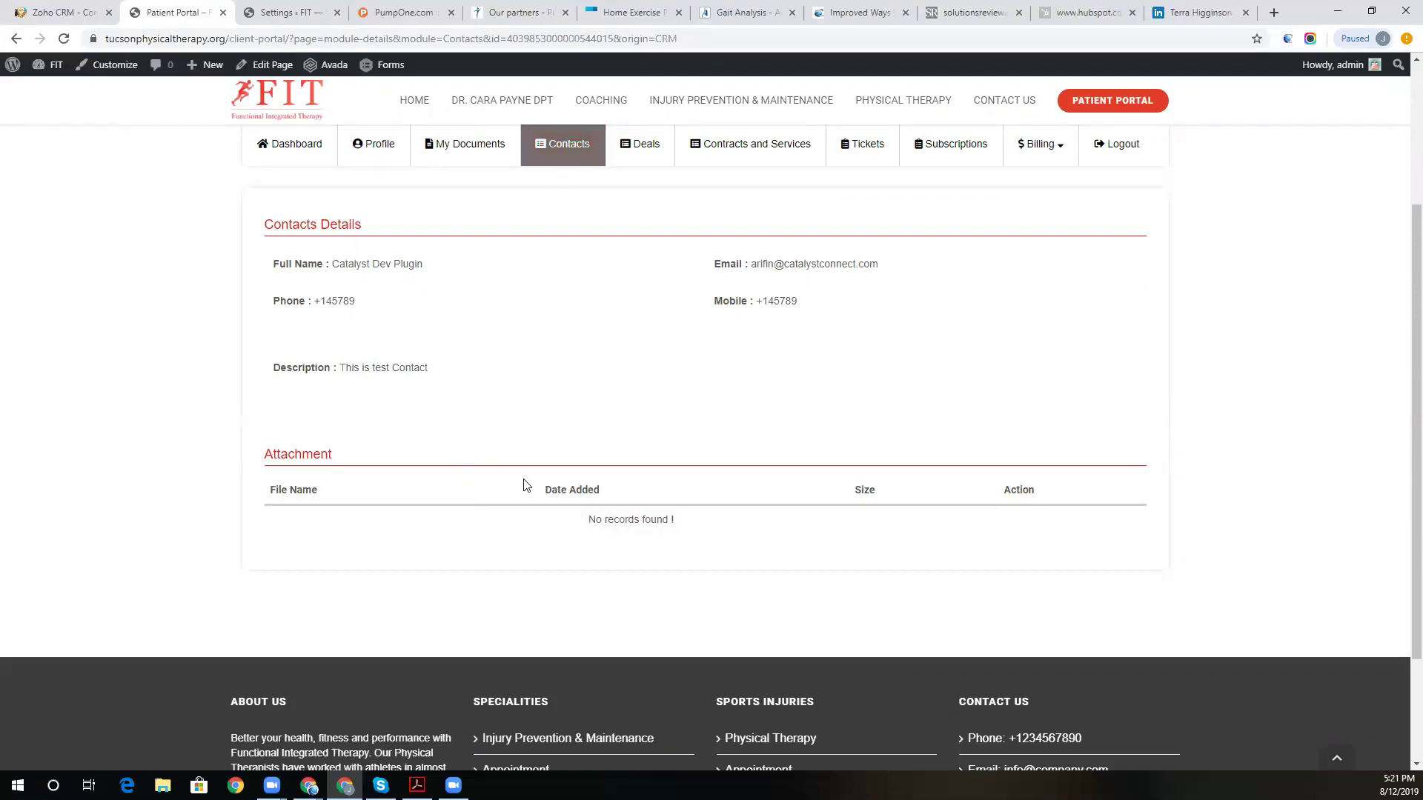
Examine the Test Deal's details and attachment from the portal's deals list, and return to the list.
{"action": "scroll", "coordinate": [523, 472], "scroll_direction": "up", "scroll_amount": 1}
{"action": "left_click", "coordinate": [636, 223]}
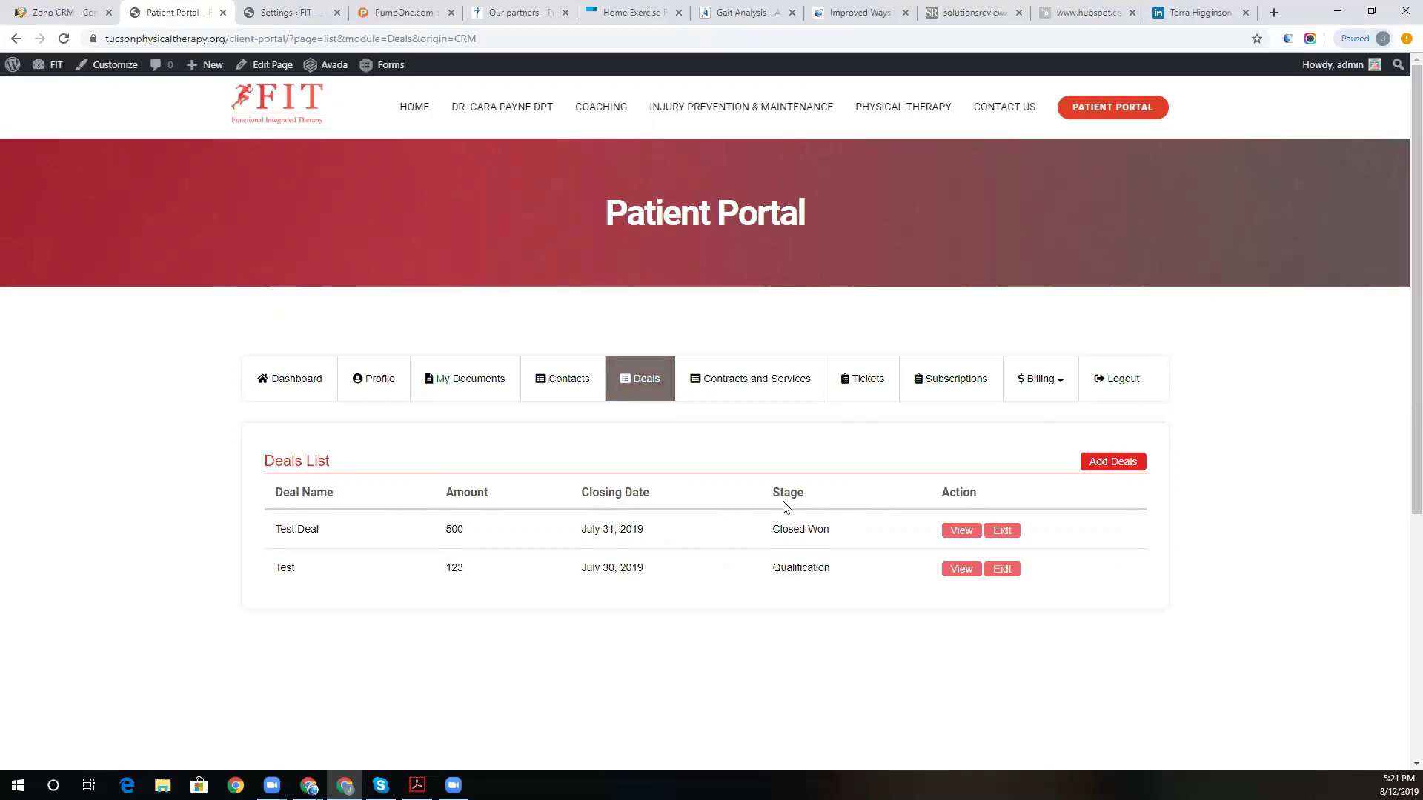
{"action": "left_click", "coordinate": [960, 531]}
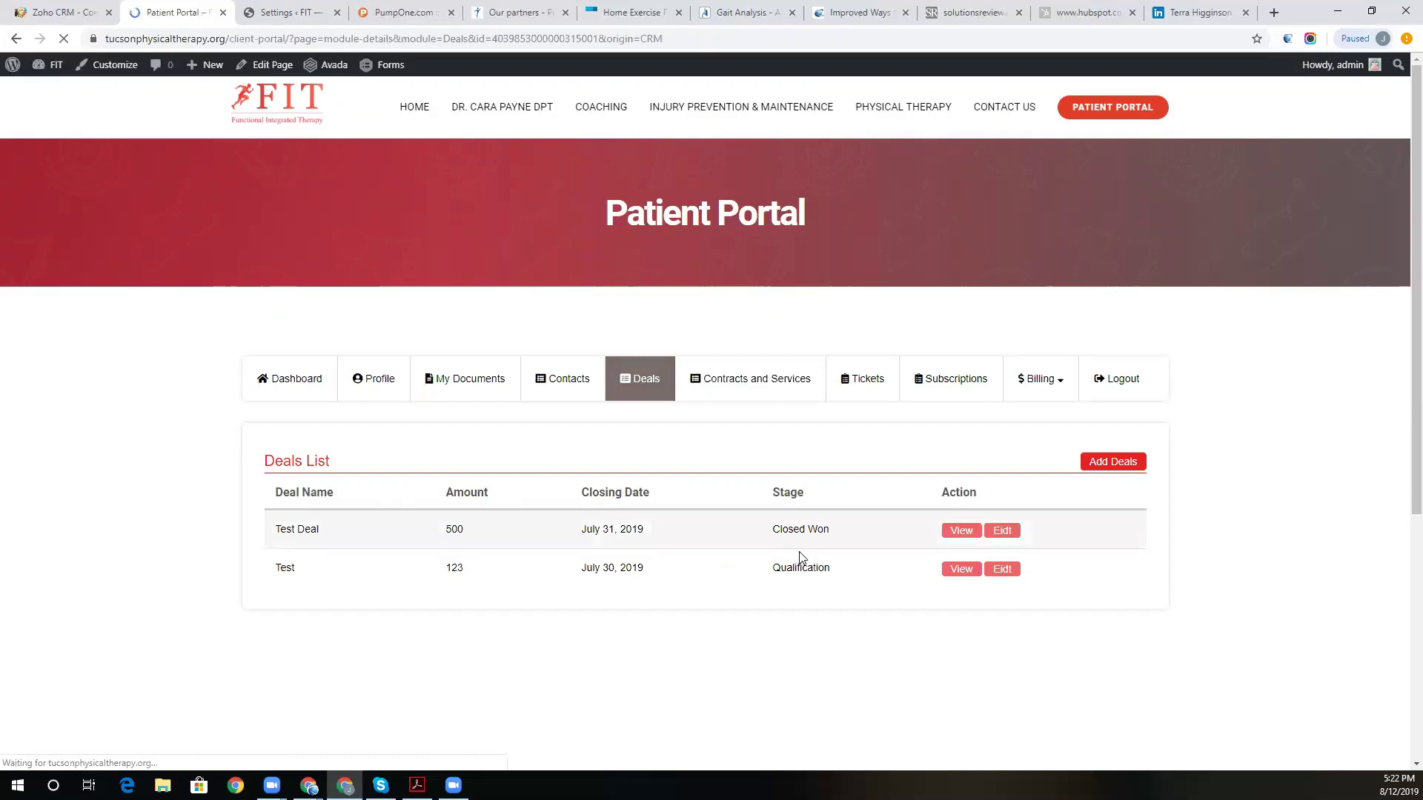
{"action": "scroll", "coordinate": [620, 597], "scroll_direction": "down", "scroll_amount": 1}
{"action": "scroll", "coordinate": [620, 596], "scroll_direction": "down", "scroll_amount": 3}
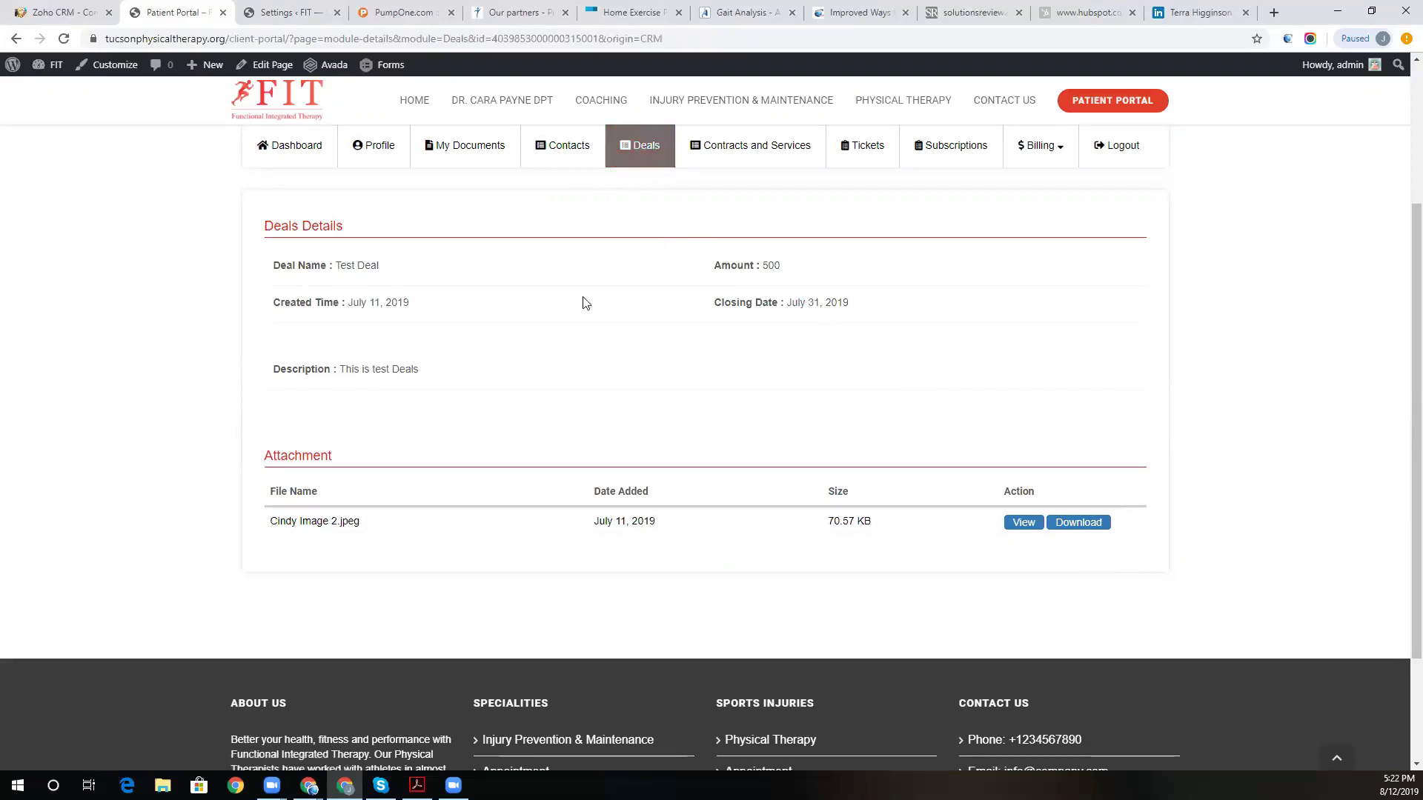
{"action": "left_click", "coordinate": [646, 148]}
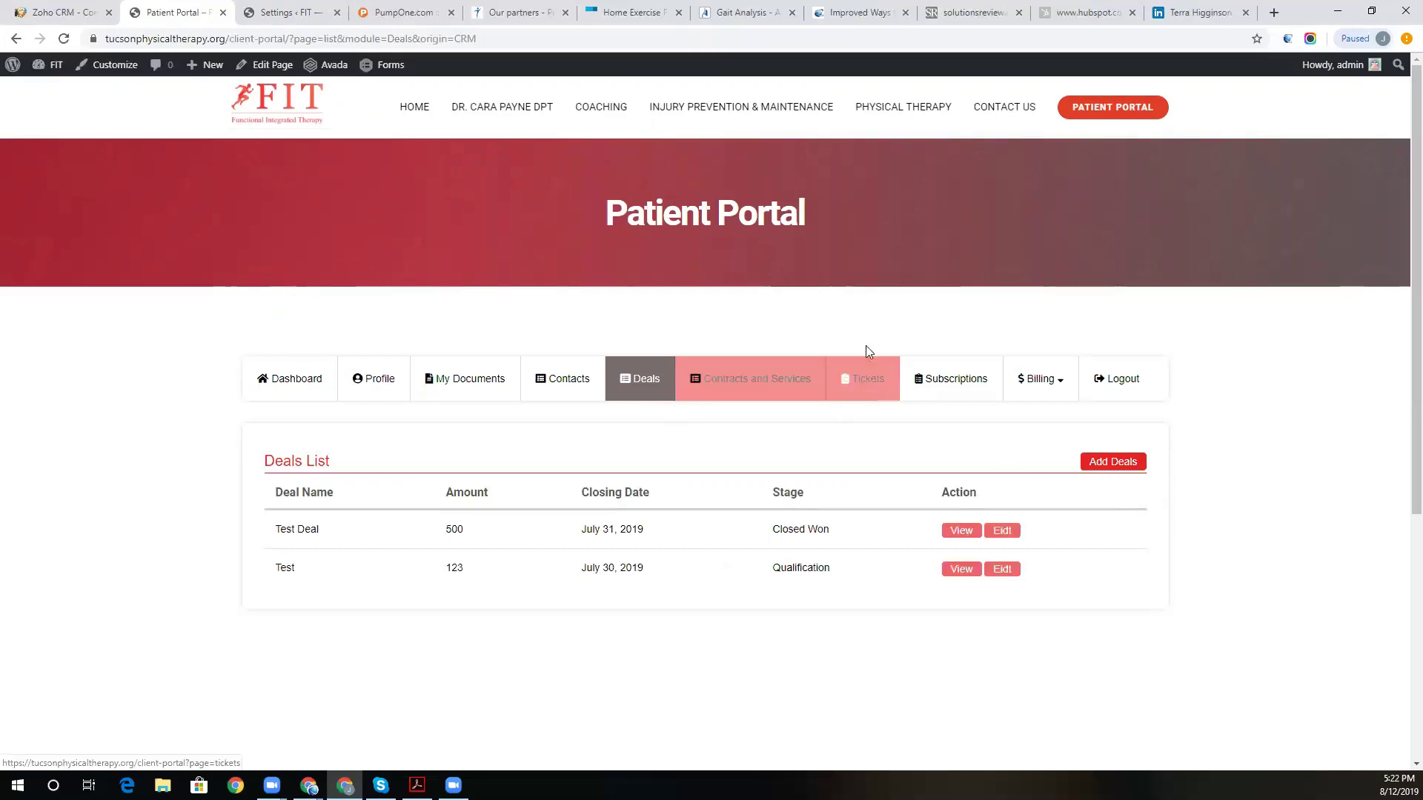
Open the portal's tickets list and examine the second ticket's information and threads.
{"action": "left_click", "coordinate": [873, 382]}
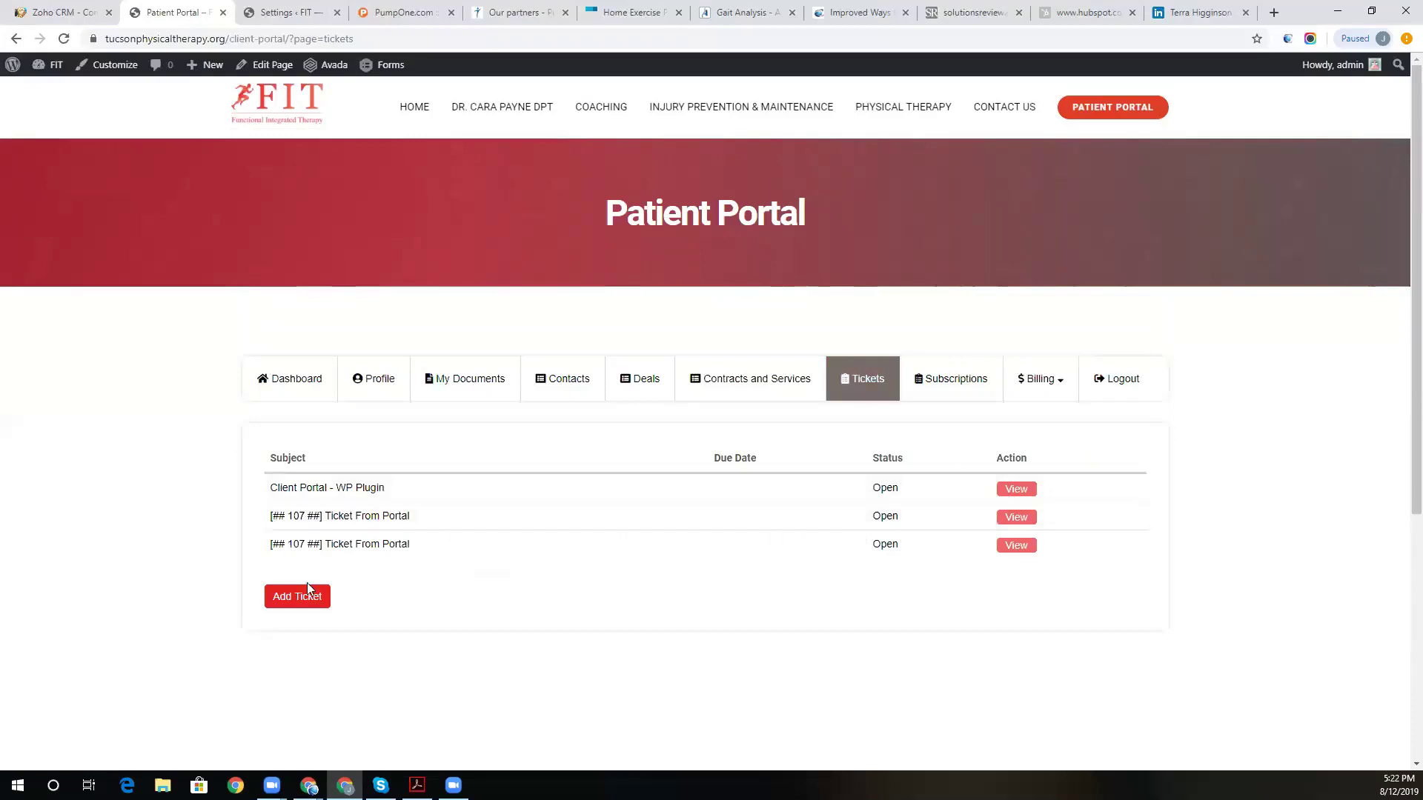
{"action": "left_click", "coordinate": [1019, 523]}
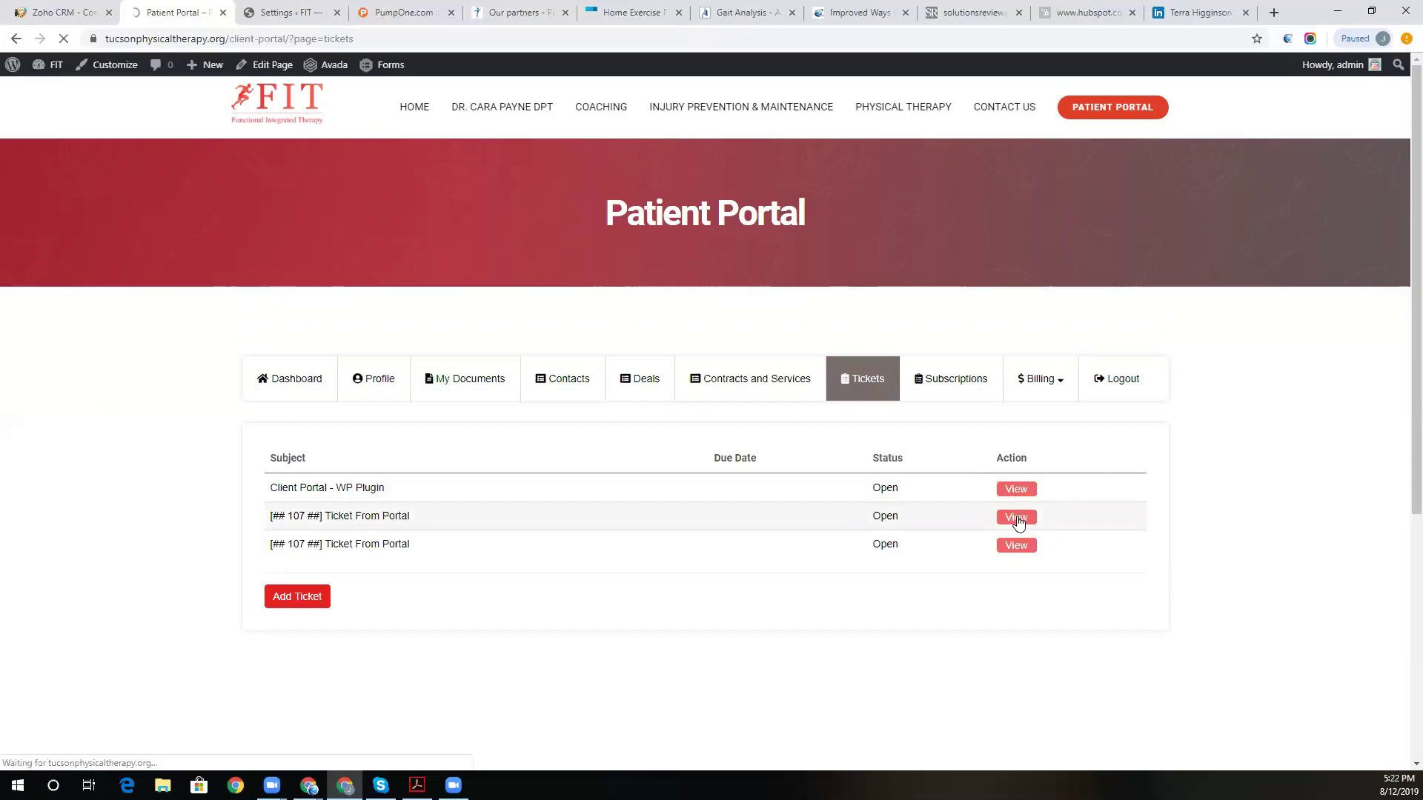
{"action": "scroll", "coordinate": [772, 553], "scroll_direction": "down", "scroll_amount": 3}
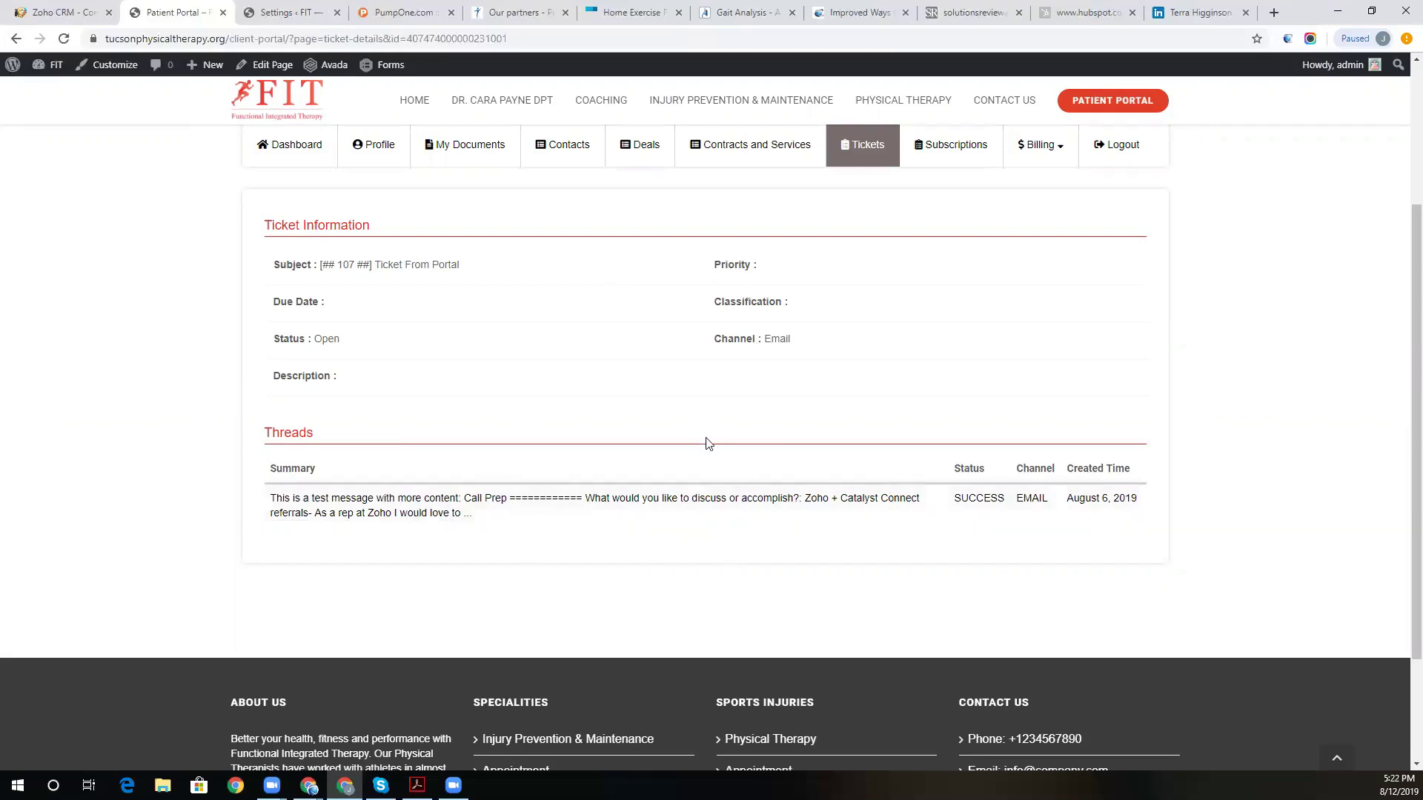
View the Coaching subscription's plans, preview the Eating Plan's checkout page and return to the plans without subscribing.
{"action": "left_click", "coordinate": [956, 152]}
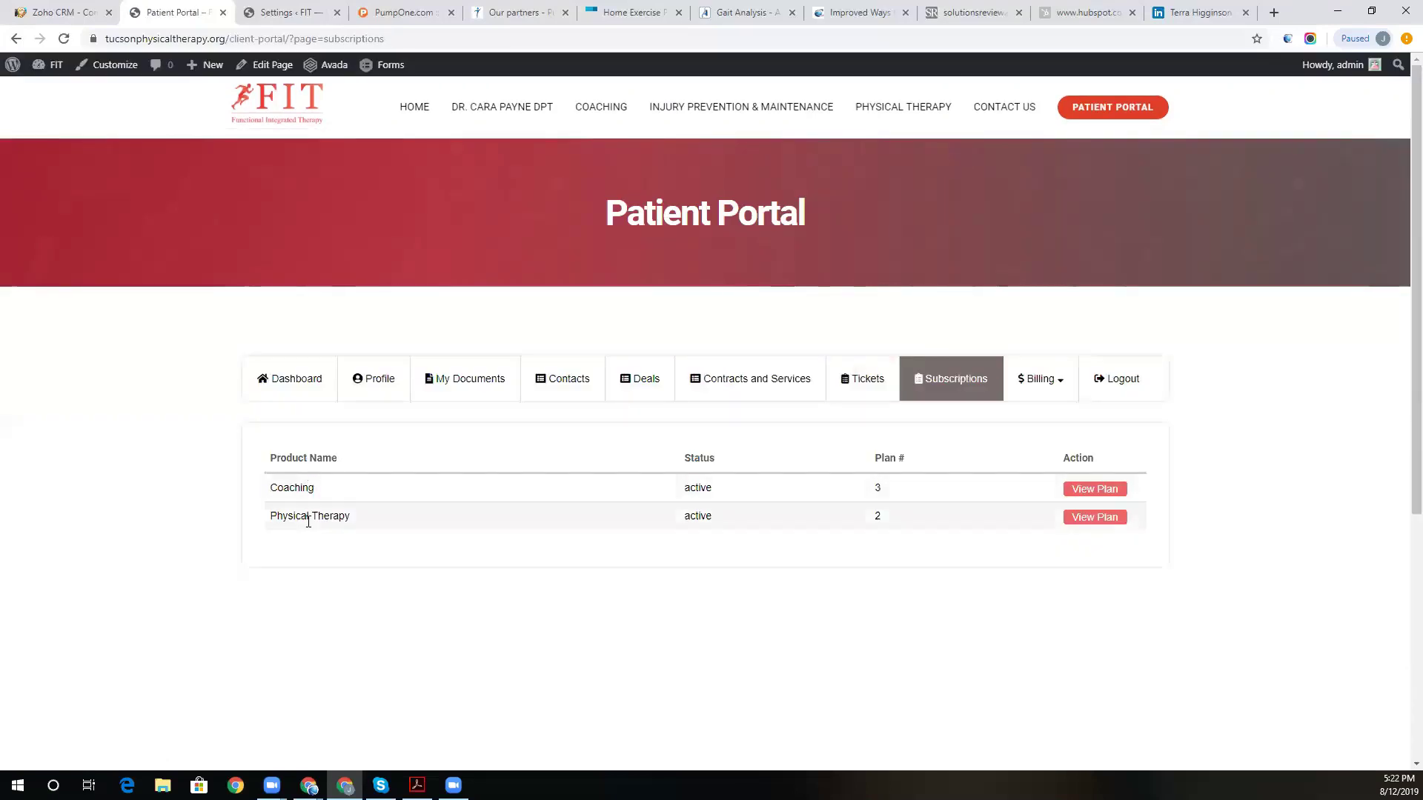
{"action": "left_click", "coordinate": [1106, 493]}
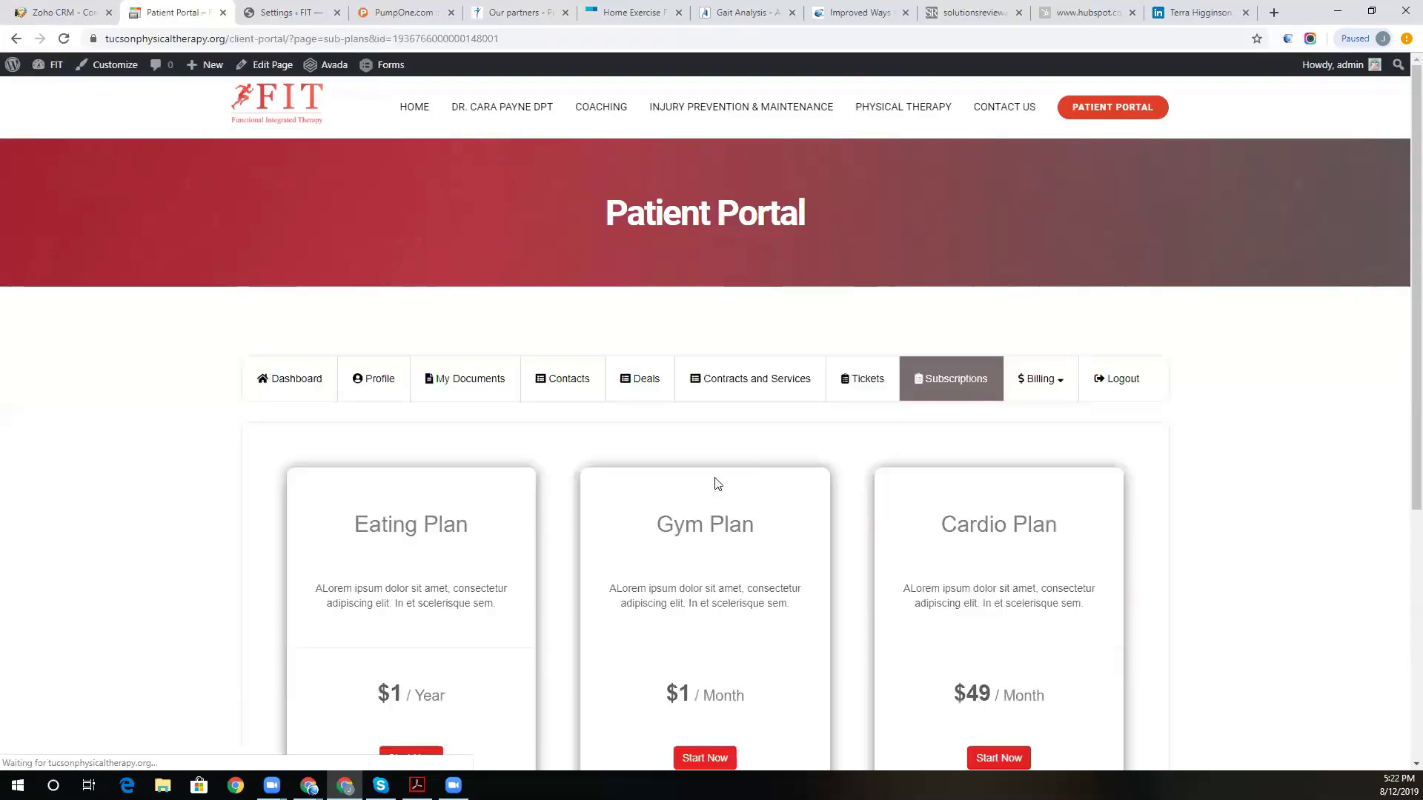
{"action": "scroll", "coordinate": [545, 413], "scroll_direction": "down", "scroll_amount": 1}
{"action": "scroll", "coordinate": [545, 413], "scroll_direction": "down", "scroll_amount": 2}
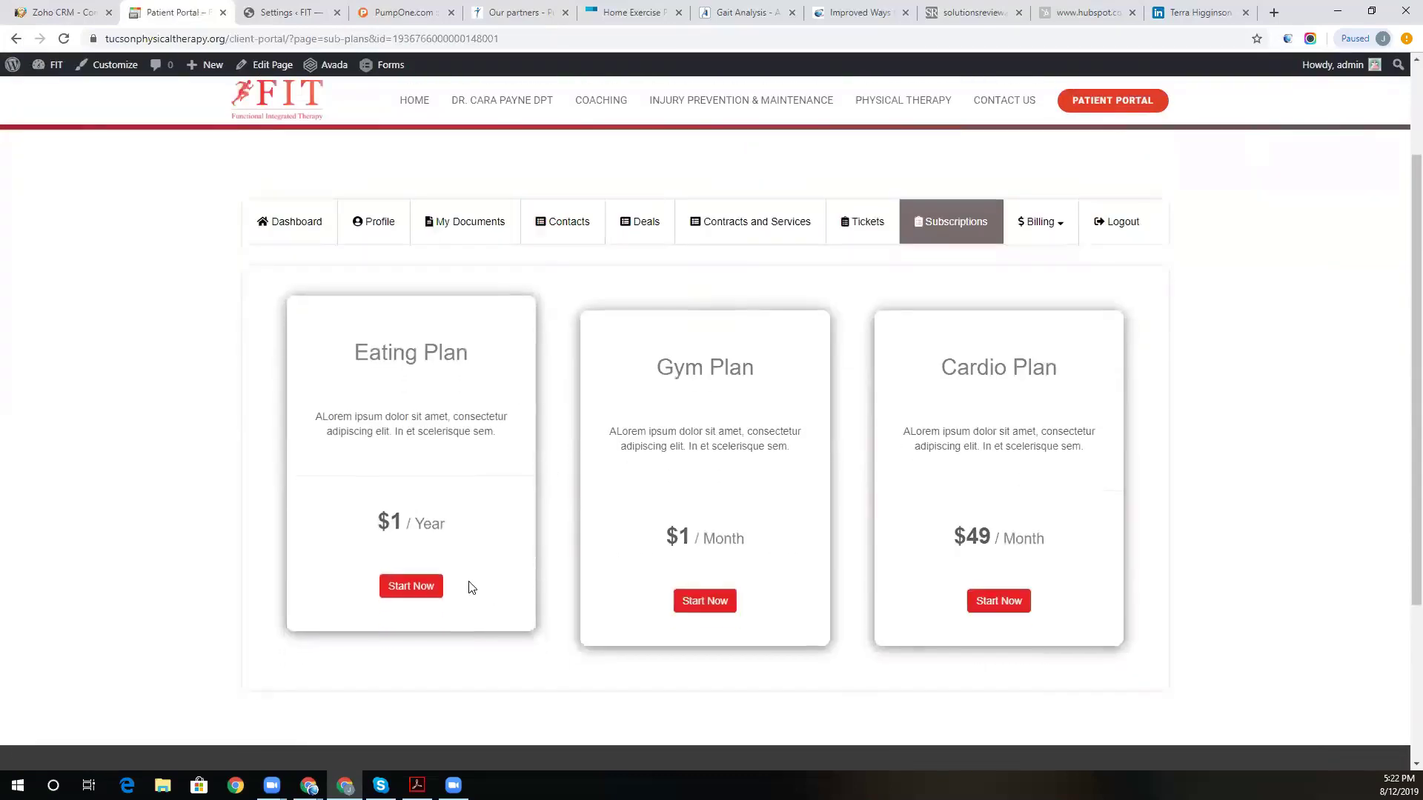
{"action": "left_click", "coordinate": [424, 587]}
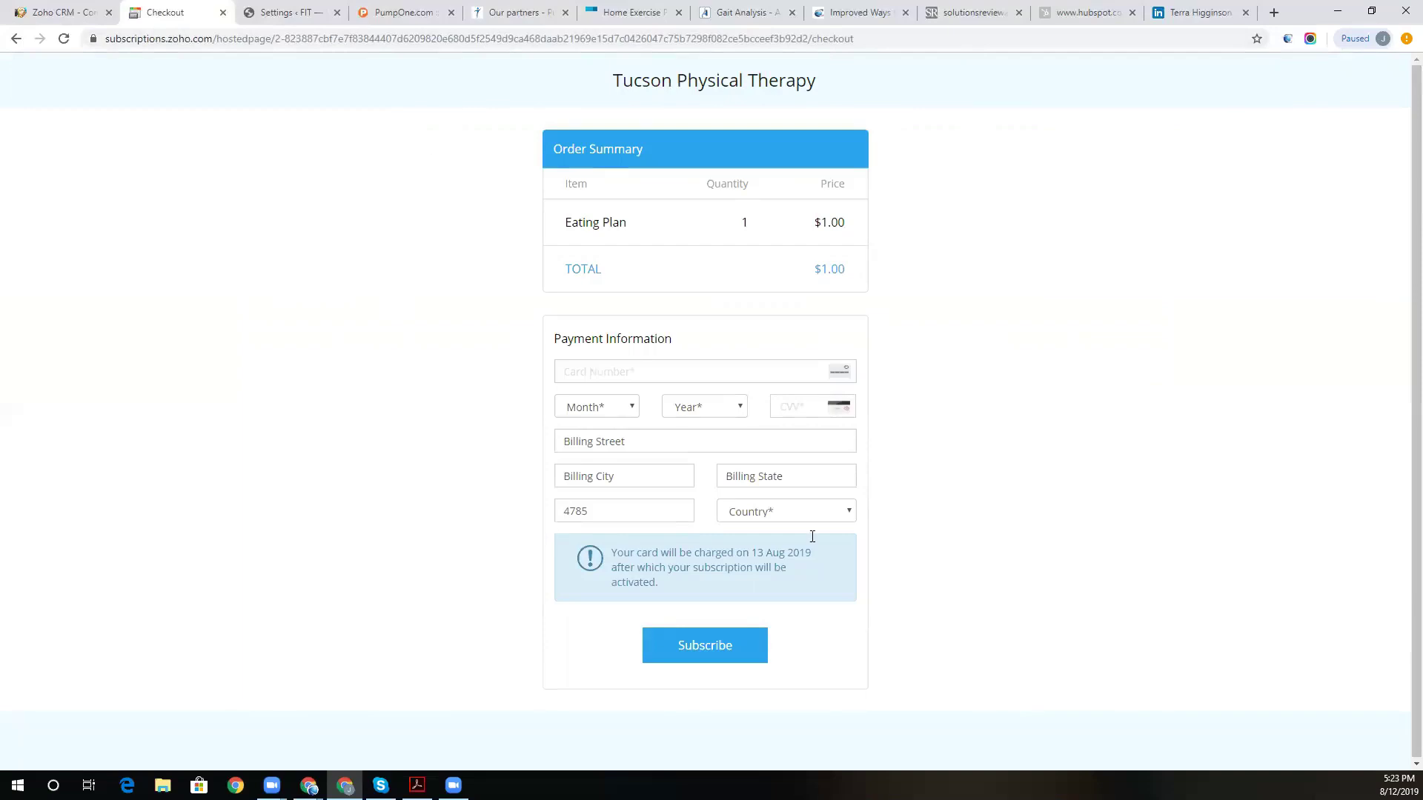
{"action": "left_click", "coordinate": [18, 39]}
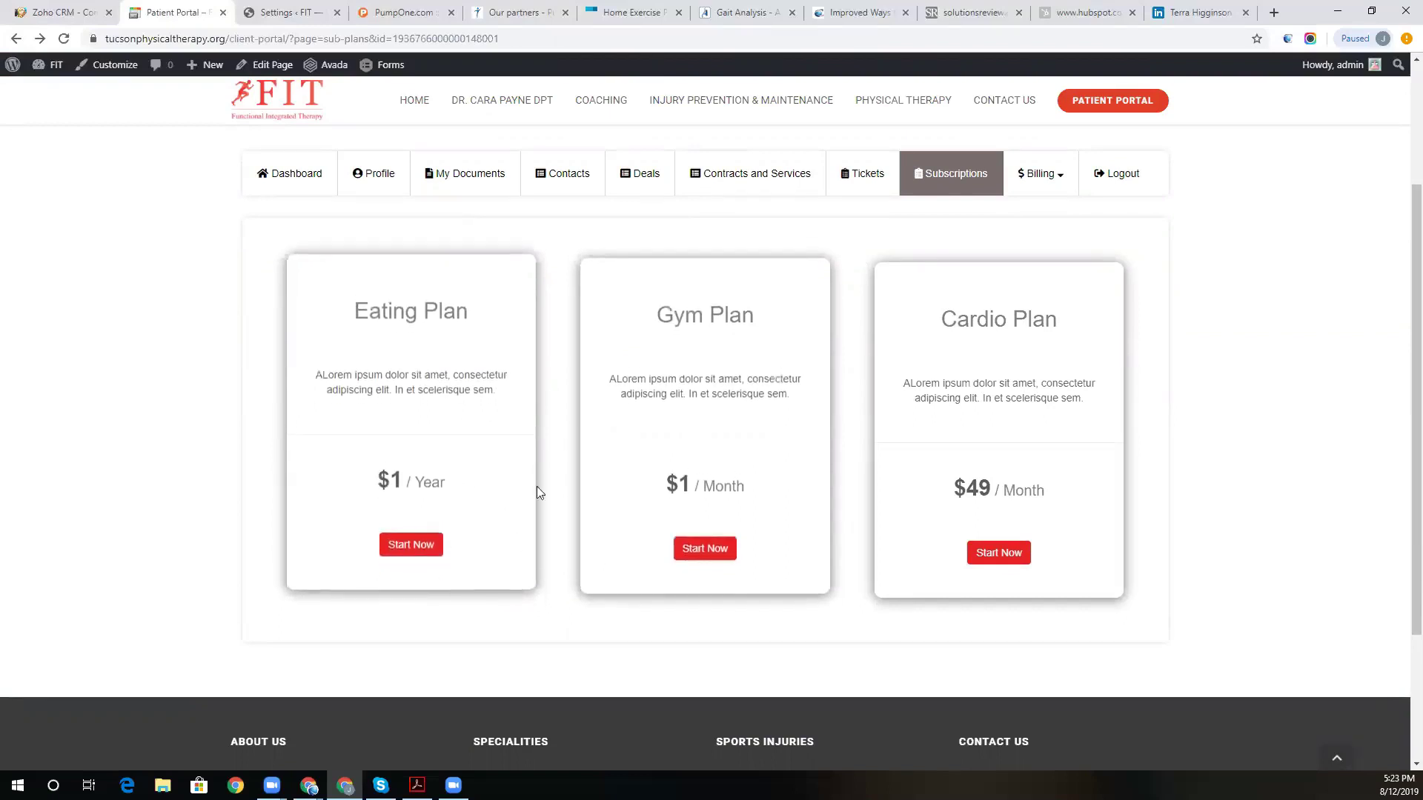
Open the retainer invoices in the portal's billing section and examine the August 10, 2019 retainer invoice.
{"action": "left_click", "coordinate": [1047, 185]}
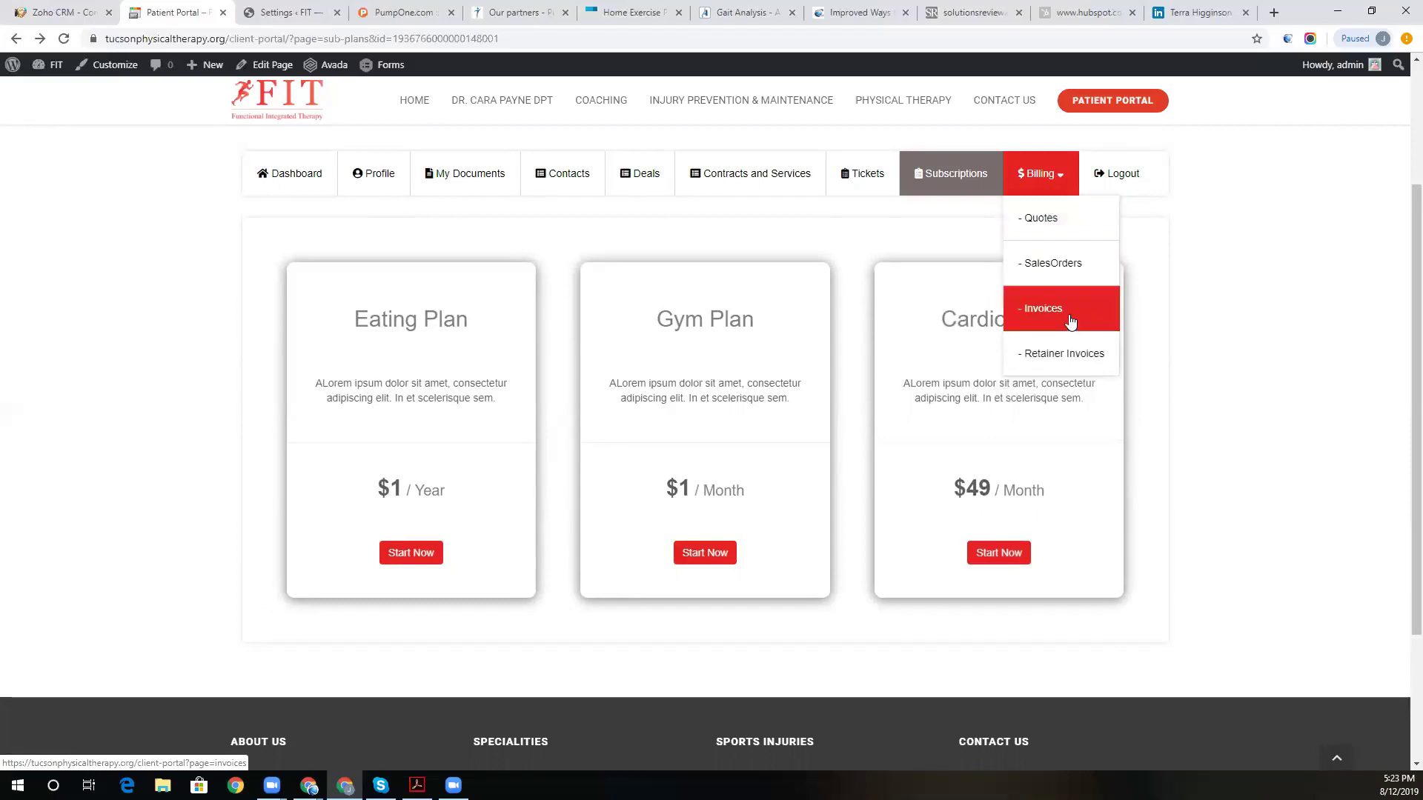
{"action": "left_click", "coordinate": [1062, 356]}
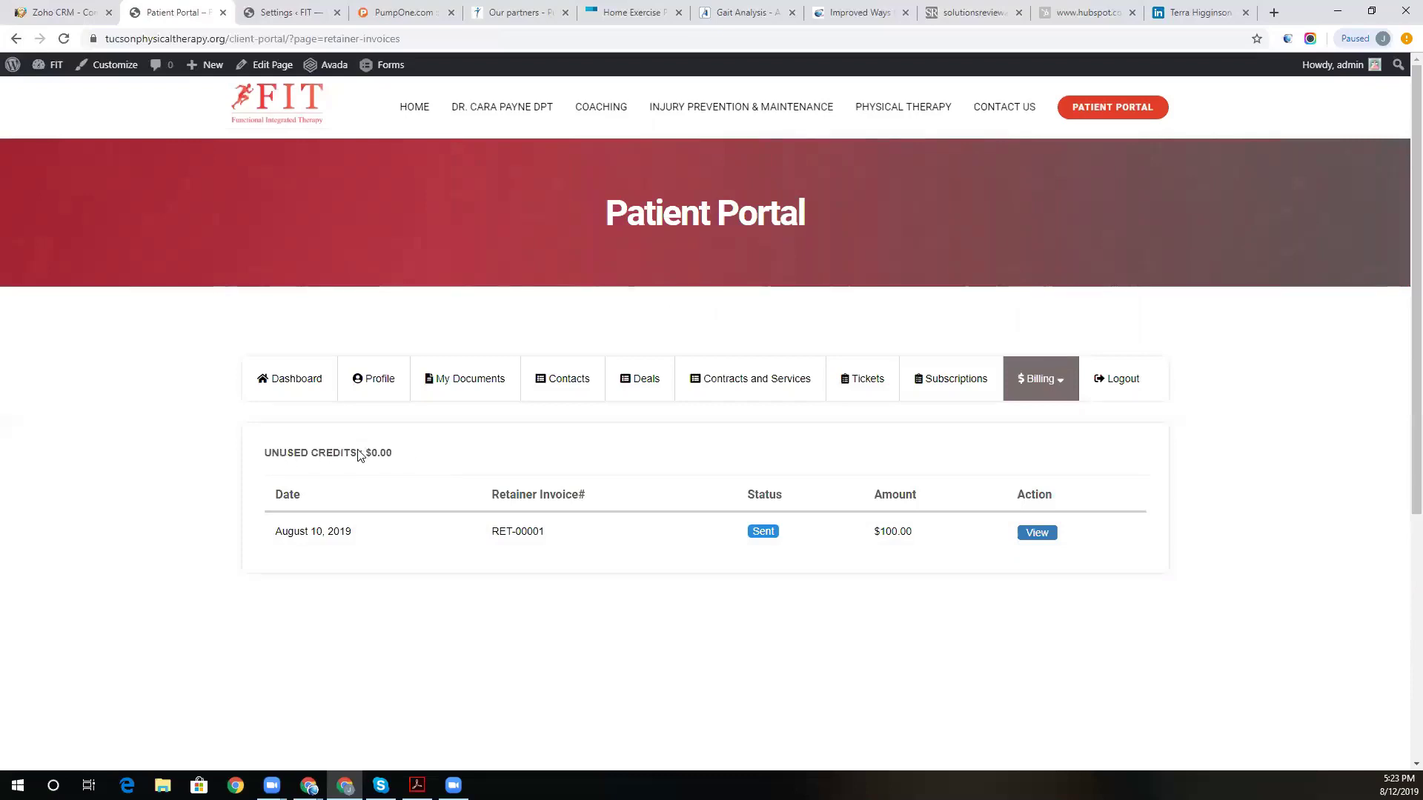
{"action": "left_click", "coordinate": [1036, 540]}
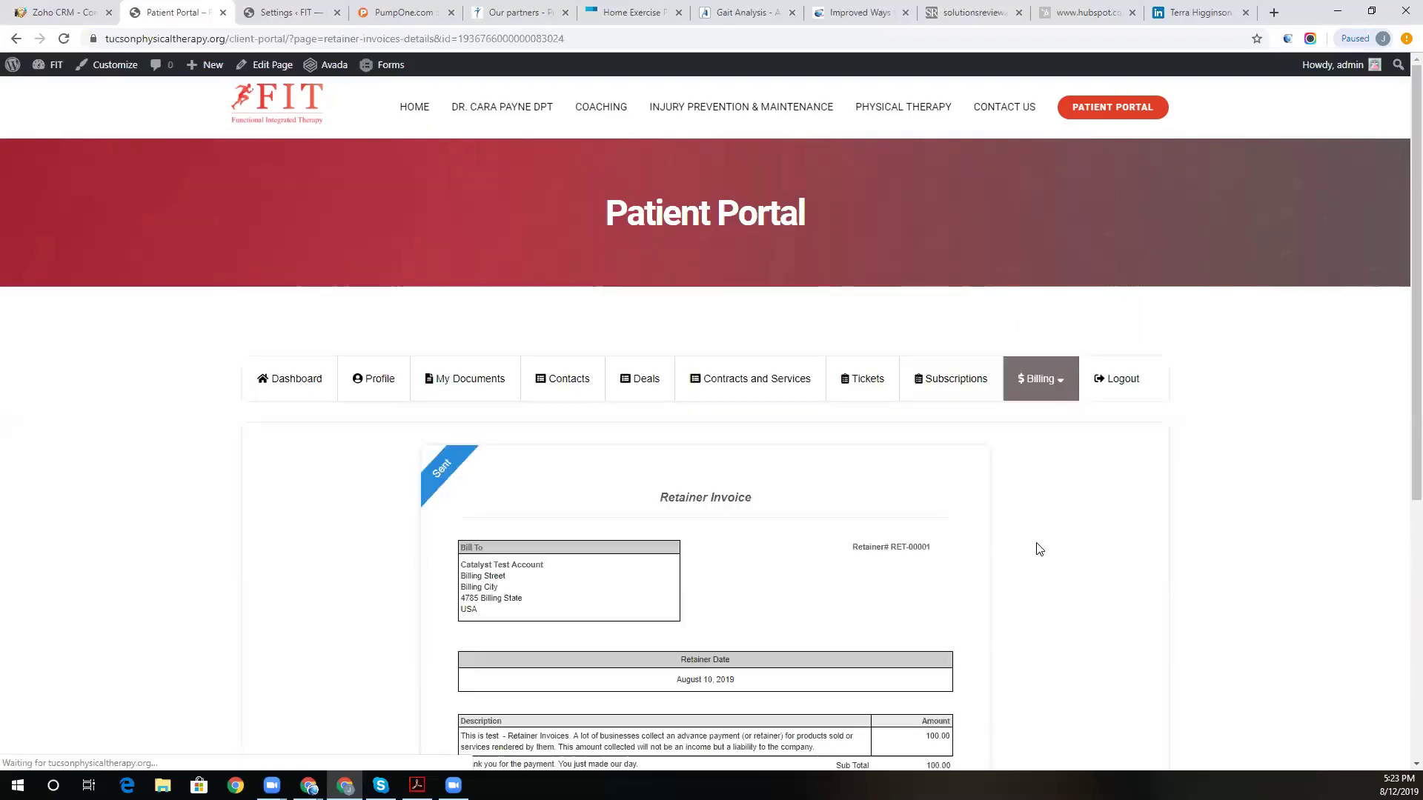
{"action": "scroll", "coordinate": [749, 553], "scroll_direction": "down", "scroll_amount": 4}
{"action": "scroll", "coordinate": [762, 553], "scroll_direction": "up", "scroll_amount": 4}
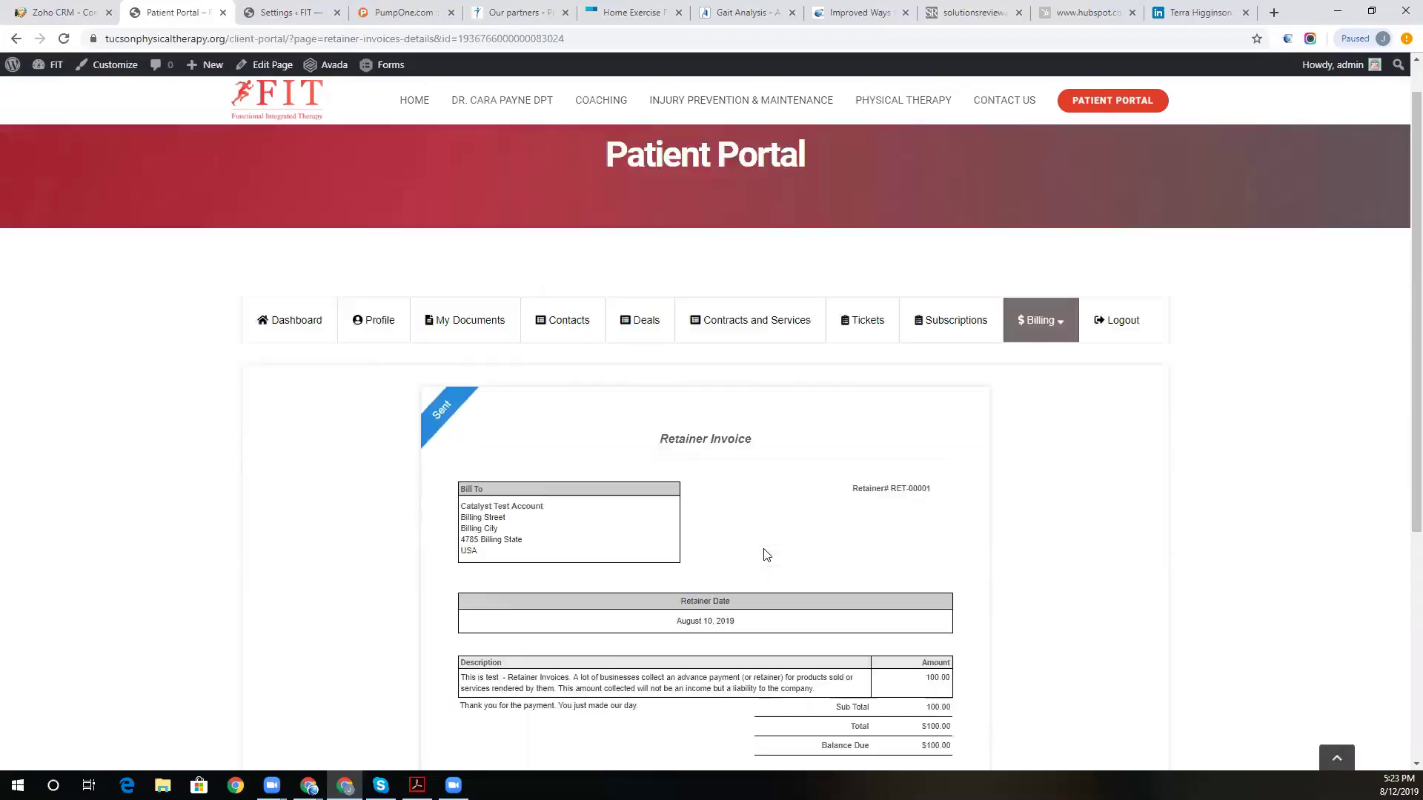
Check the portal's regular invoices list and return to the retainer invoices list.
{"action": "left_click", "coordinate": [1052, 382]}
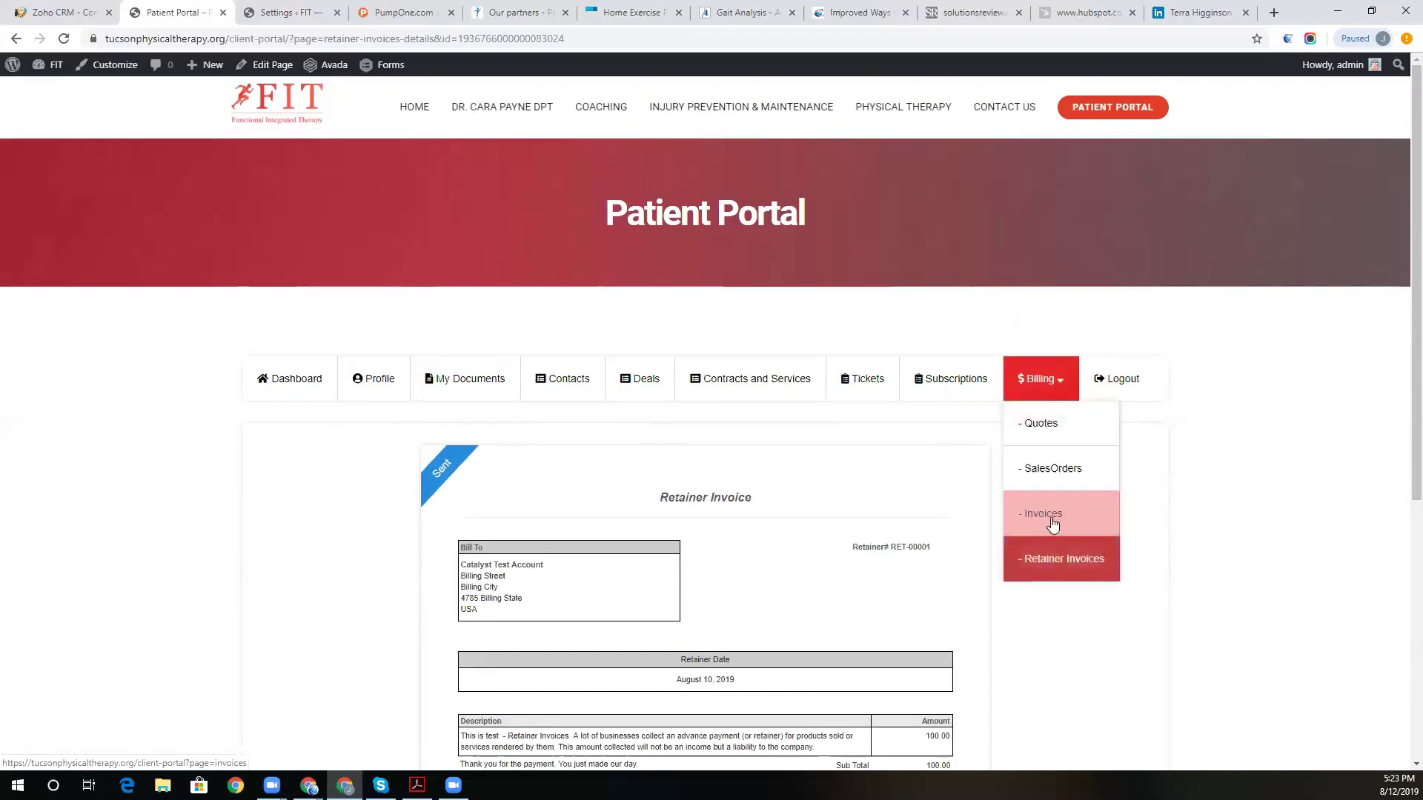
{"action": "left_click", "coordinate": [1051, 521]}
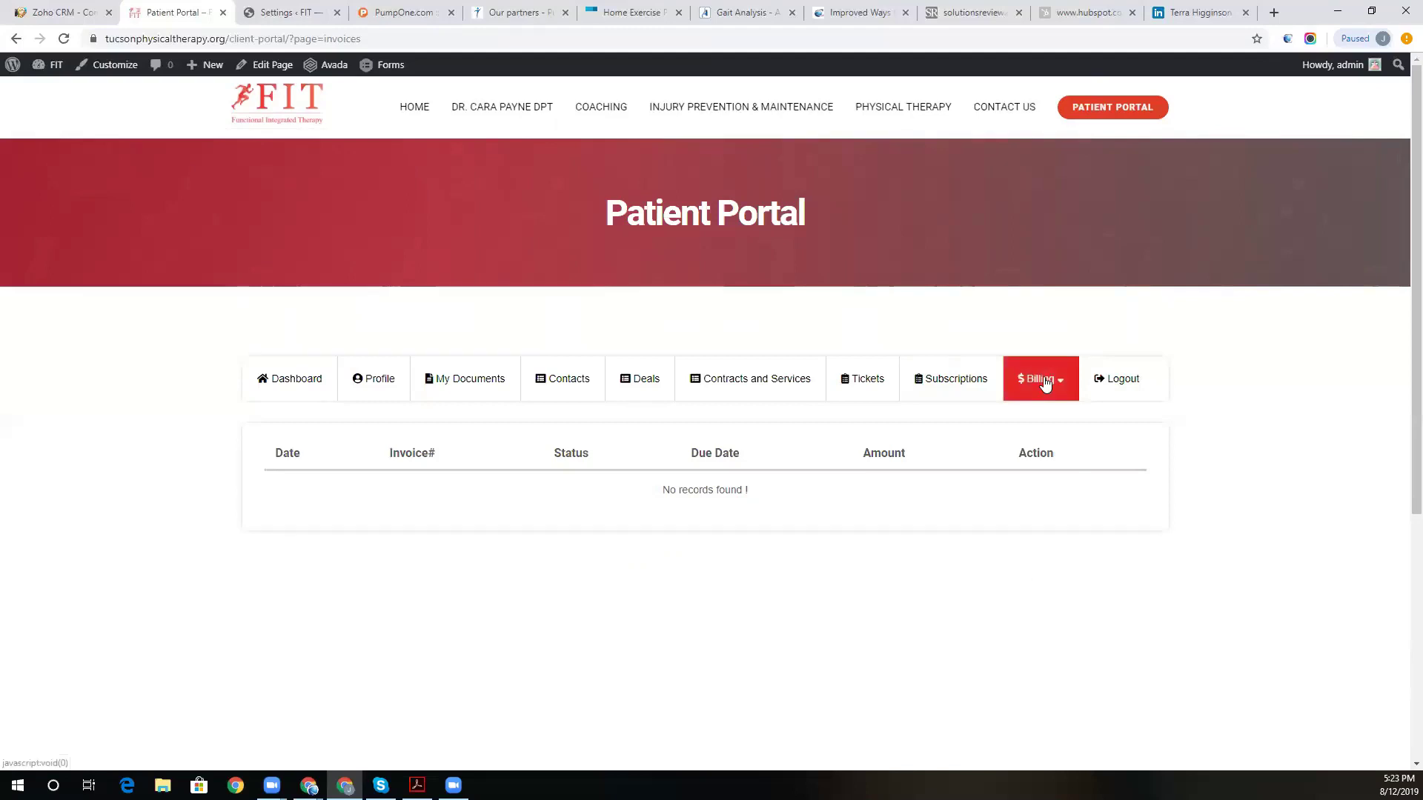
{"action": "mouse_move", "coordinate": [1047, 382]}
{"action": "left_click", "coordinate": [1047, 565]}
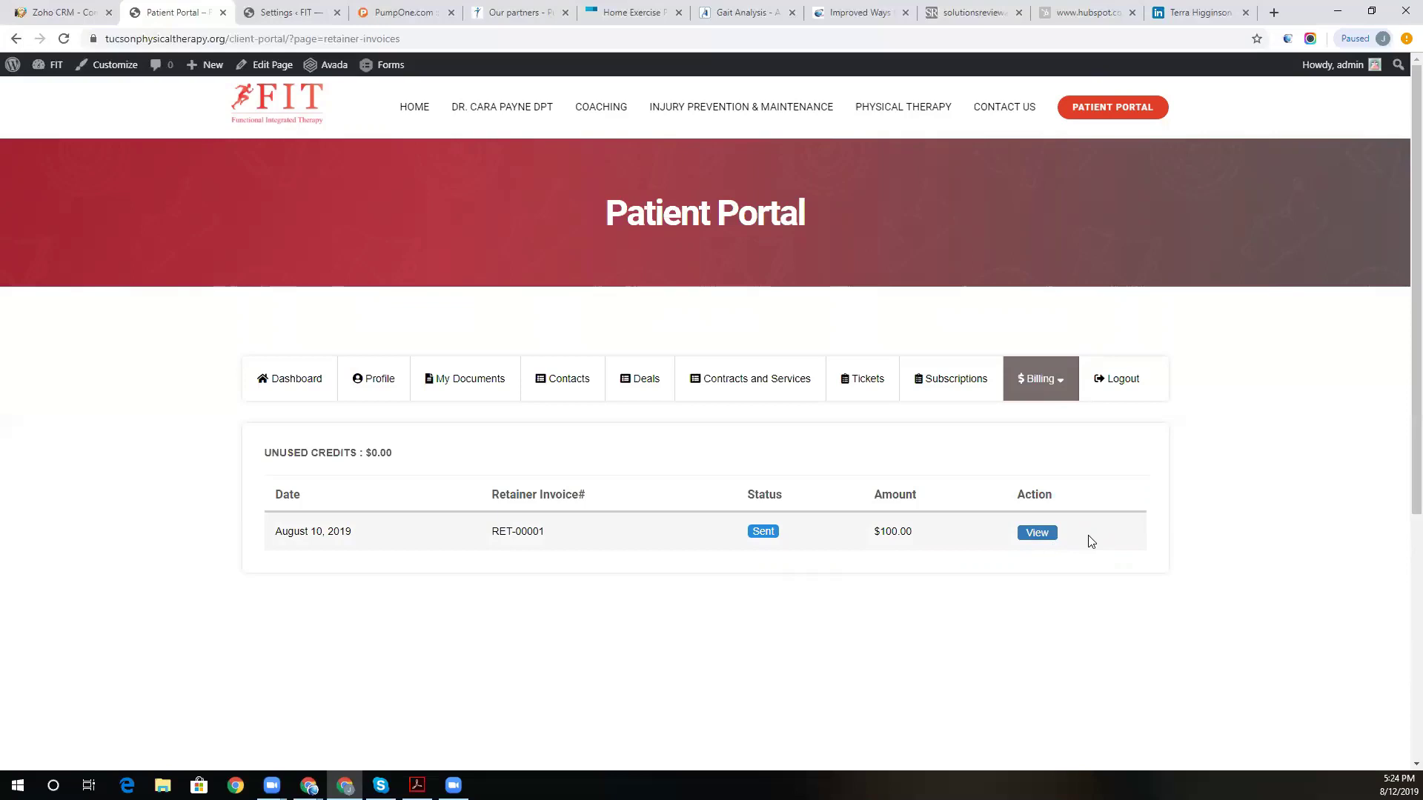
Switch to the WordPress admin and show the client portal's form for adding a user from CRM by email.
{"action": "left_click", "coordinate": [284, 13]}
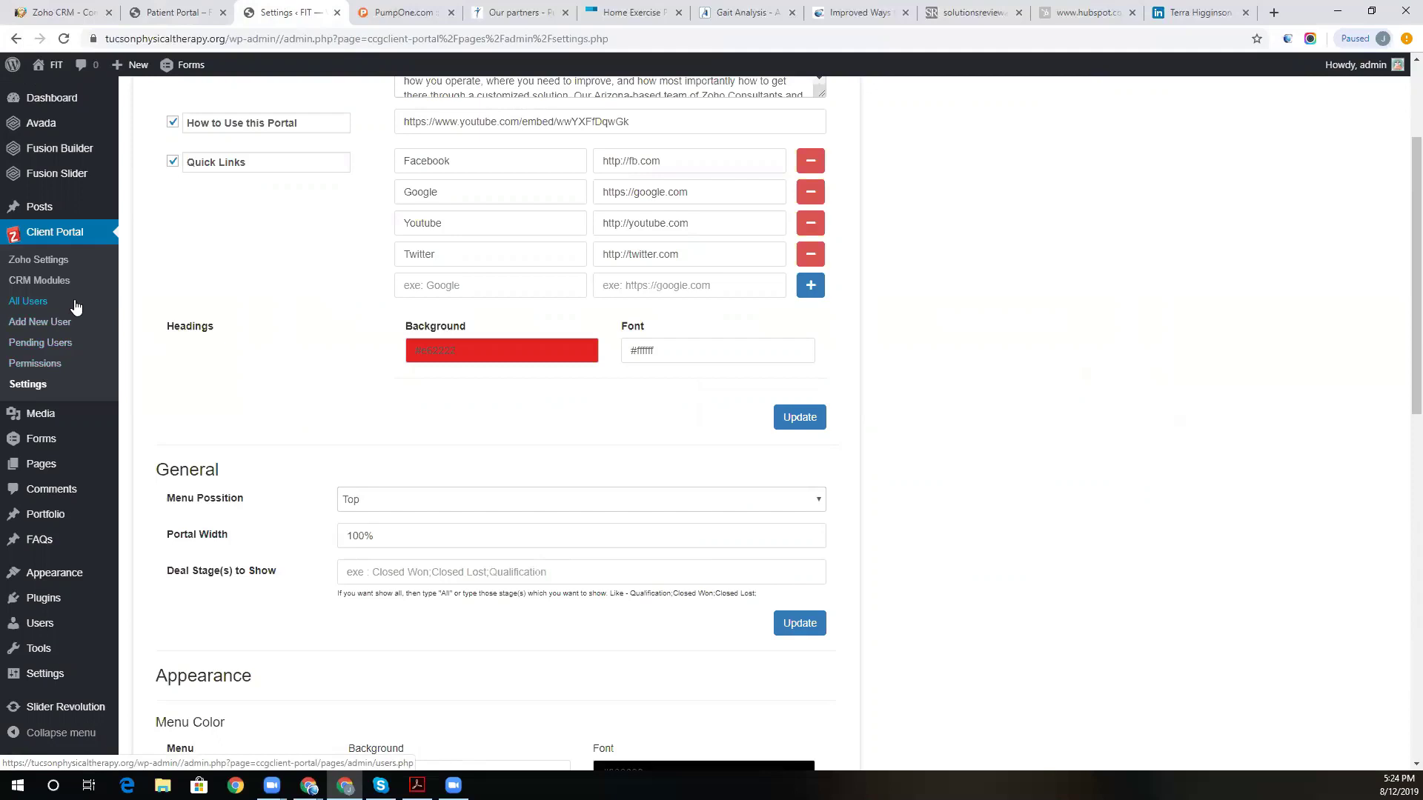
{"action": "left_click", "coordinate": [37, 326]}
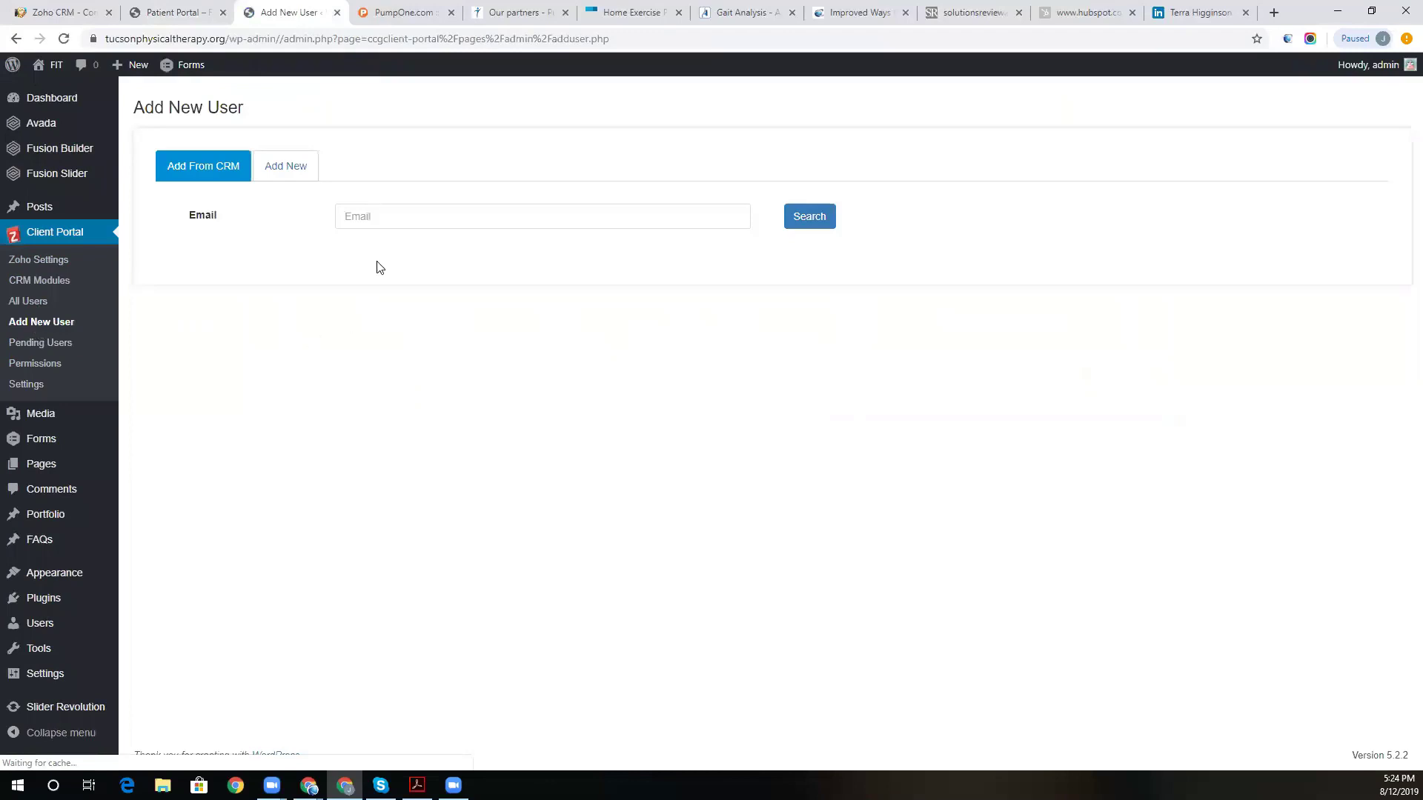
{"action": "left_click", "coordinate": [428, 215]}
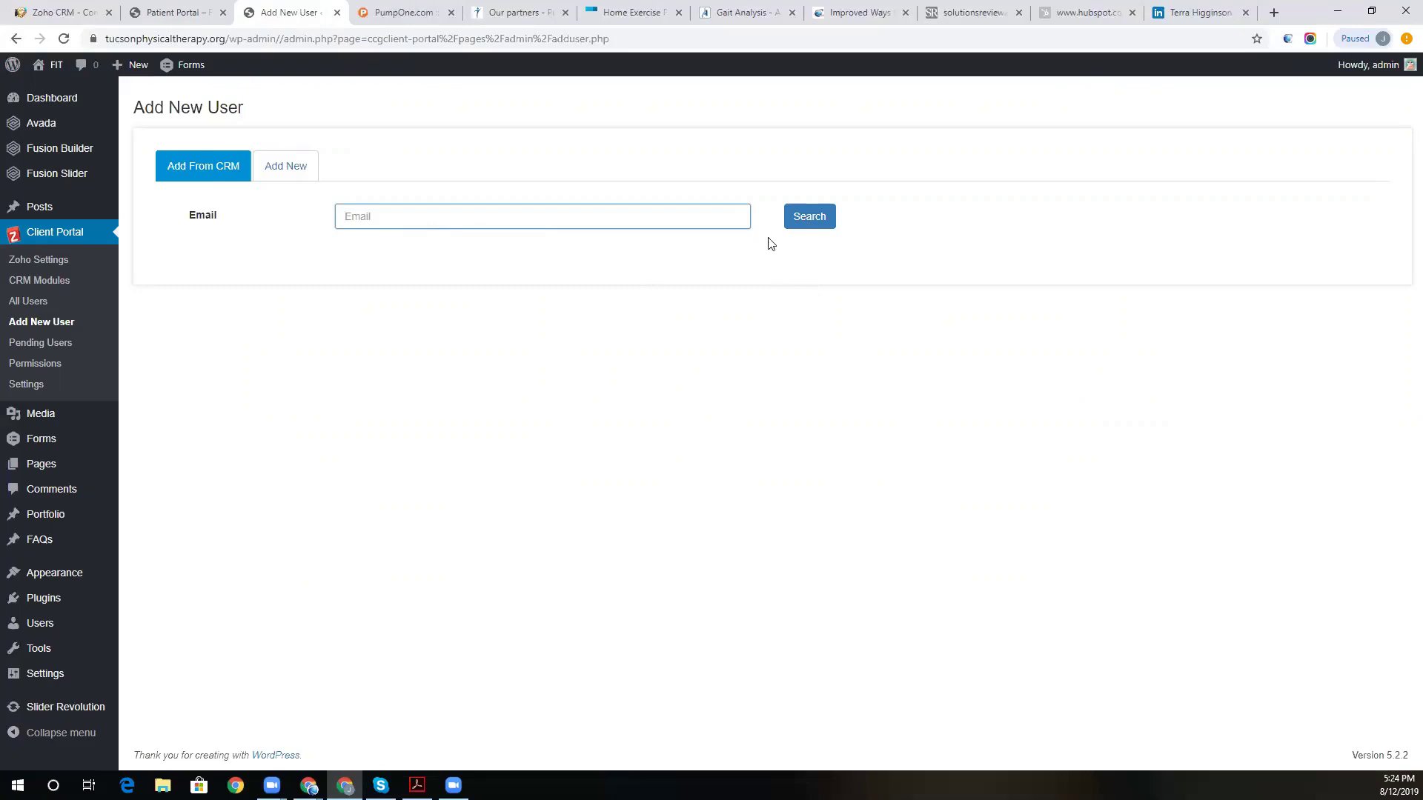
Look over the client portal's active users and user sign-up permission, and open the pending users page.
{"action": "left_click", "coordinate": [32, 304]}
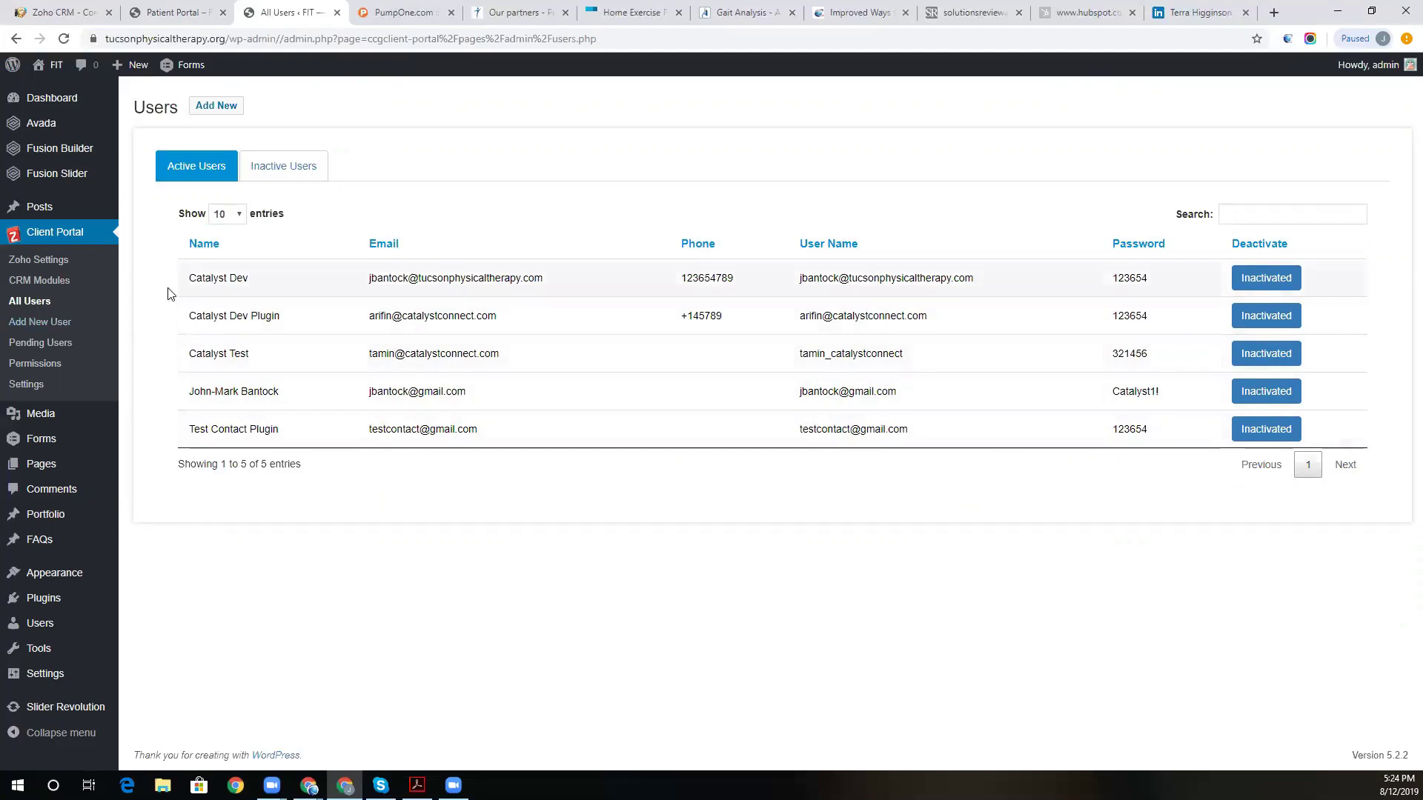
{"action": "left_click", "coordinate": [40, 365]}
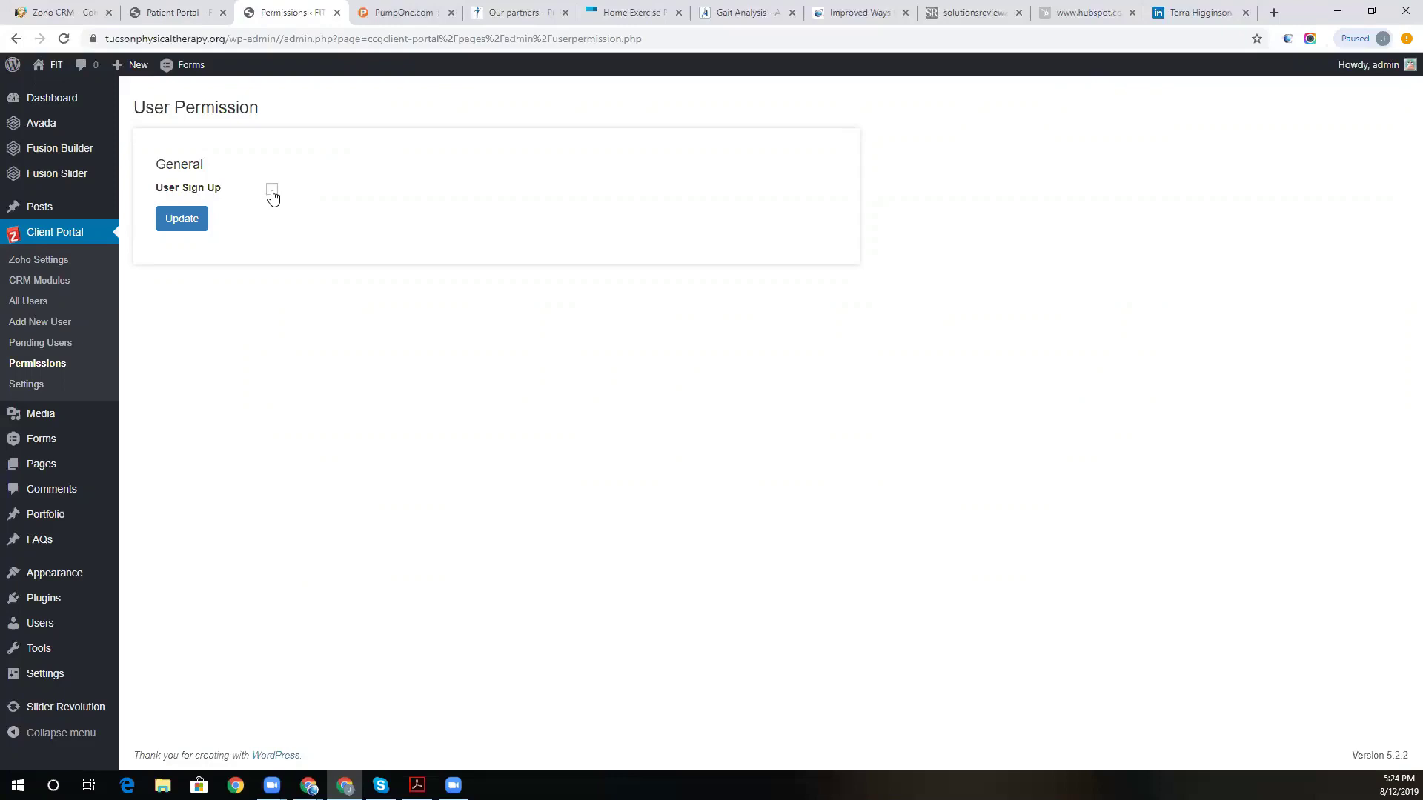
{"action": "left_click", "coordinate": [39, 345]}
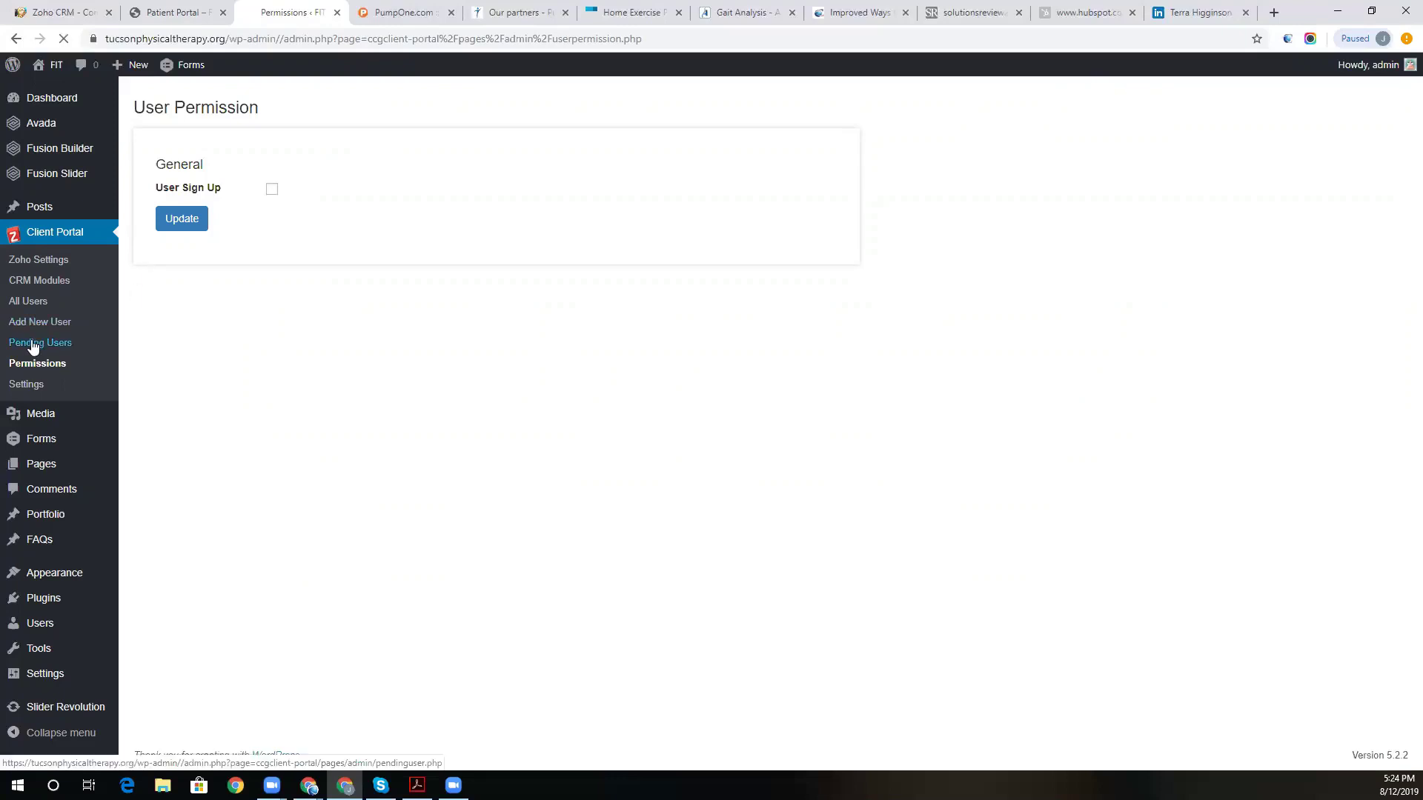